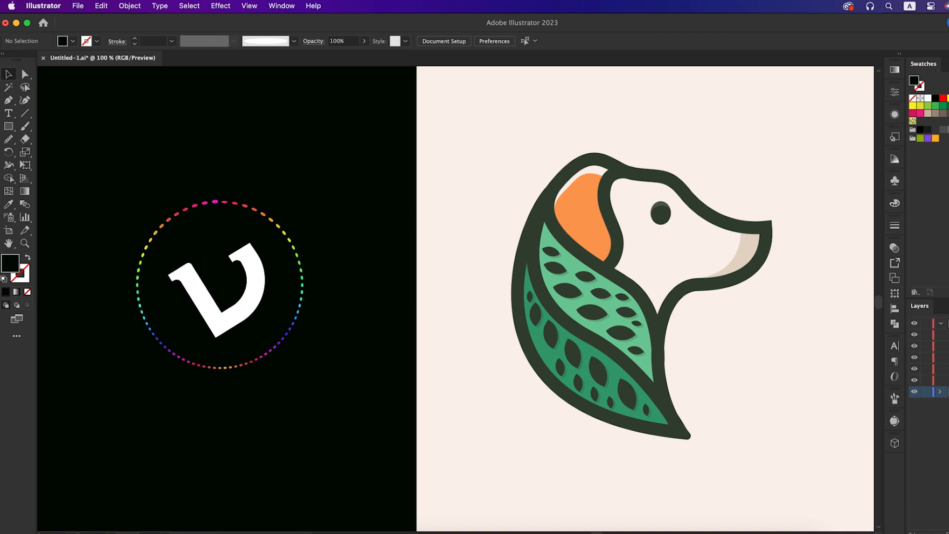
# Switch to Chrome, search Google Images for "Dog" and browse the photos for head and pose references.
pyautogui.hotkey('ctrl', 'Left')
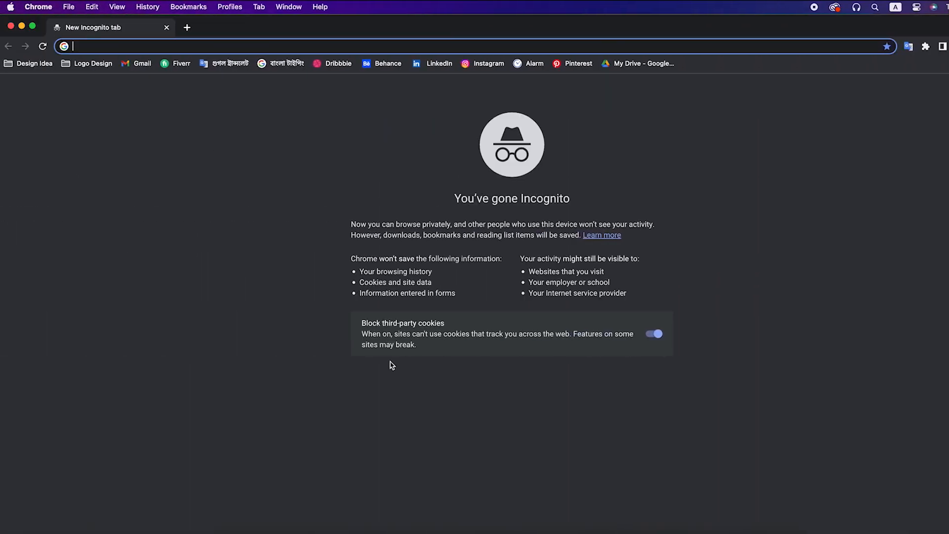
pyautogui.write('Dog')
pyautogui.press('Return')
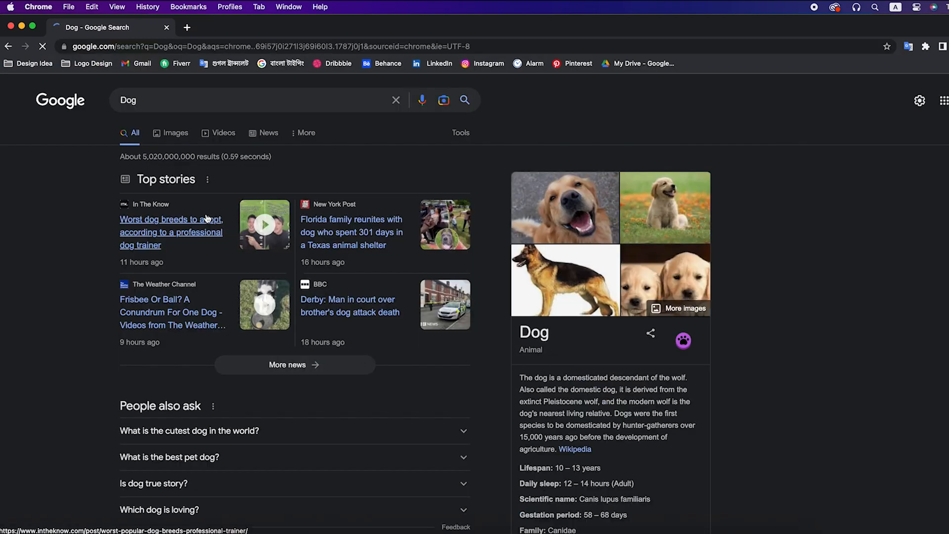
pyautogui.click(176, 132)
pyautogui.scroll(-1, 497, 409)
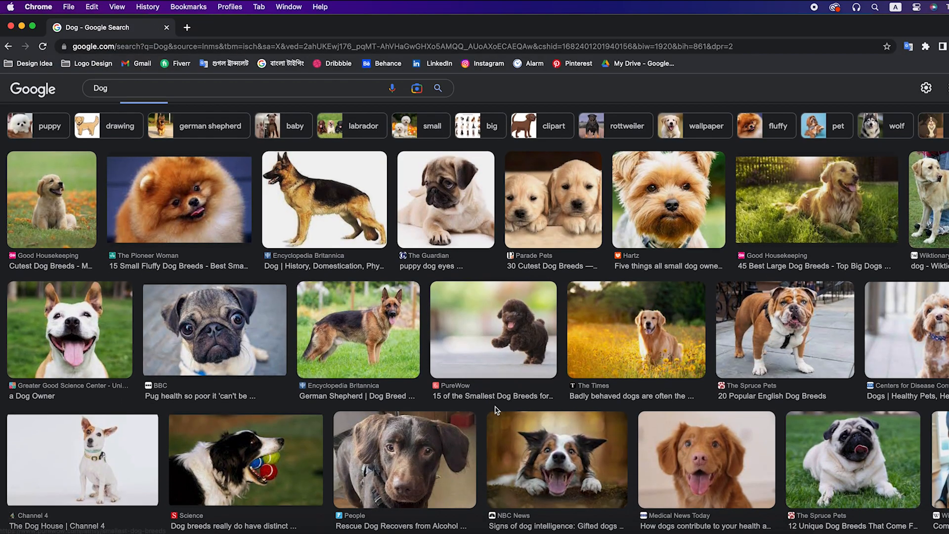
pyautogui.scroll(-10, 497, 409)
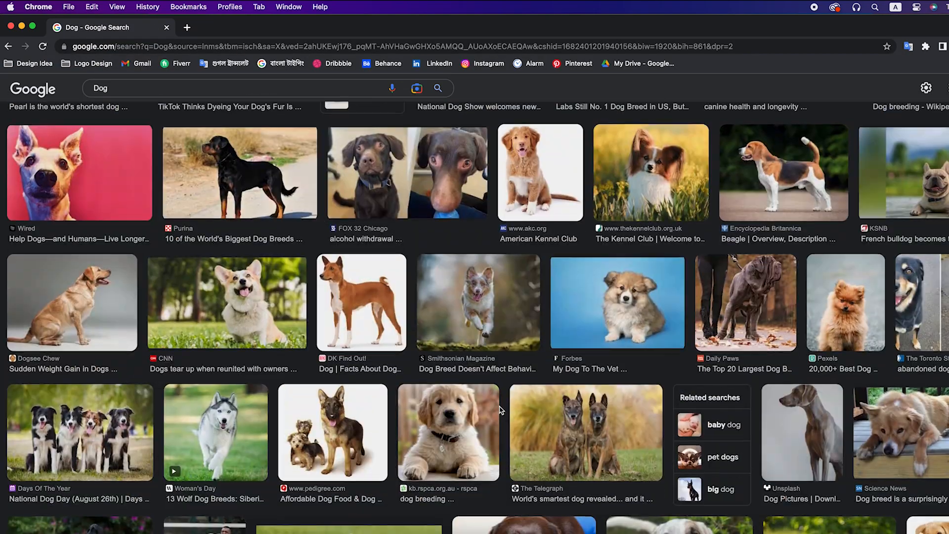
pyautogui.scroll(-15, 499, 409)
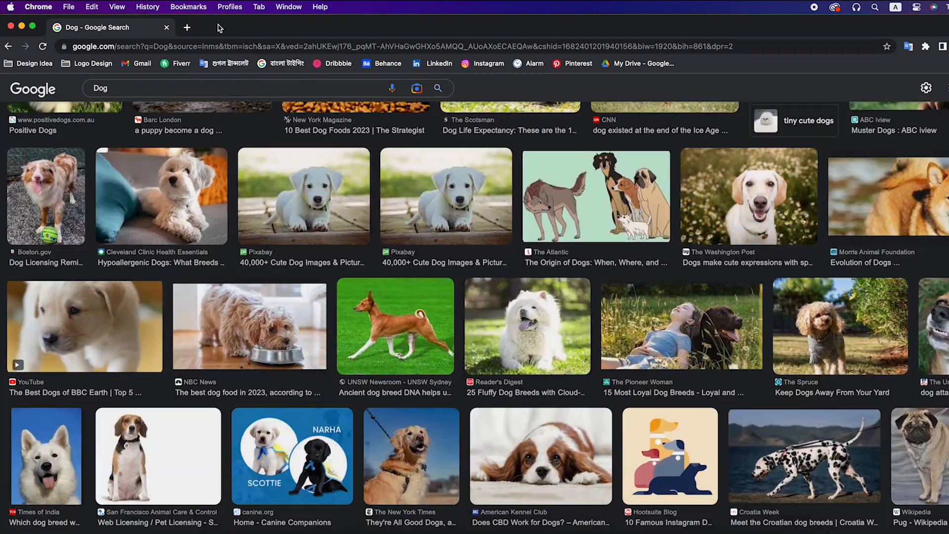
# Open pinterest.com in a new tab, search it for "Dog" and browse the pins for reference photos.
pyautogui.click(188, 27)
pyautogui.write('pinterest.com')
pyautogui.press('Return')
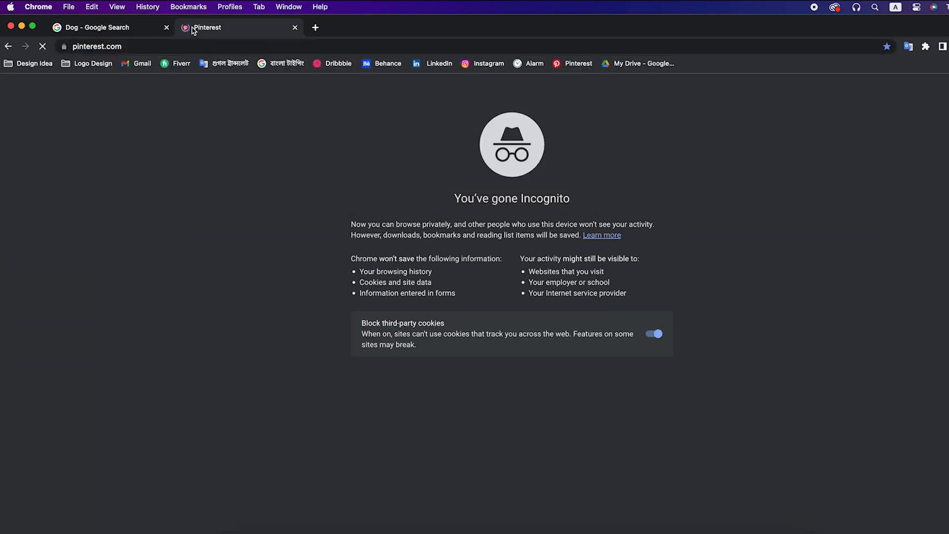
pyautogui.scroll(-5, 511, 262)
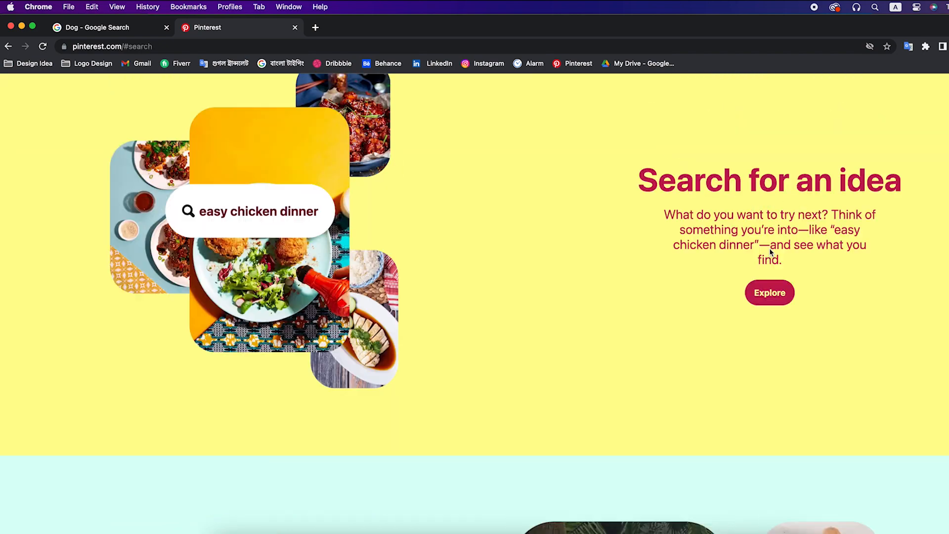
pyautogui.click(770, 381)
pyautogui.click(253, 96)
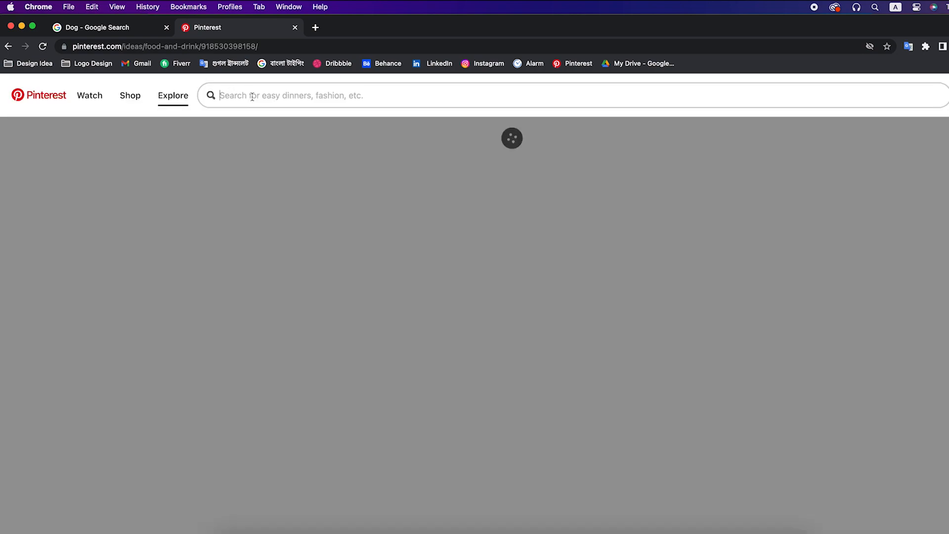
pyautogui.write('Dog')
pyautogui.press('Return')
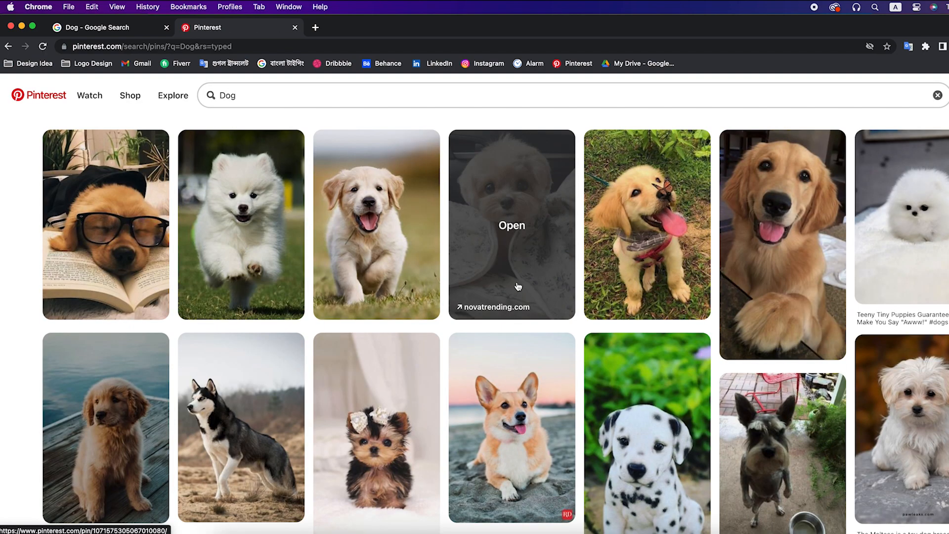
pyautogui.scroll(-2, 643, 390)
pyautogui.scroll(-3, 643, 390)
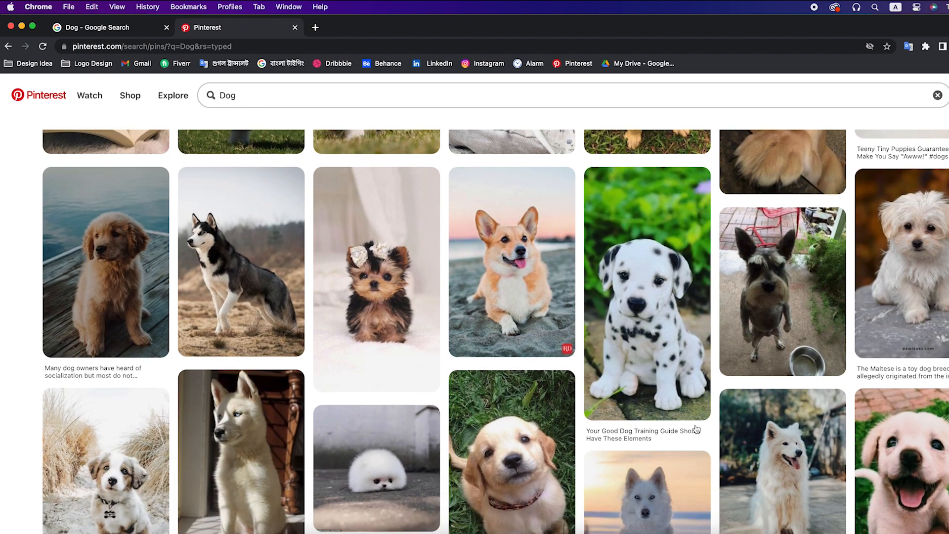
pyautogui.scroll(-10, 697, 429)
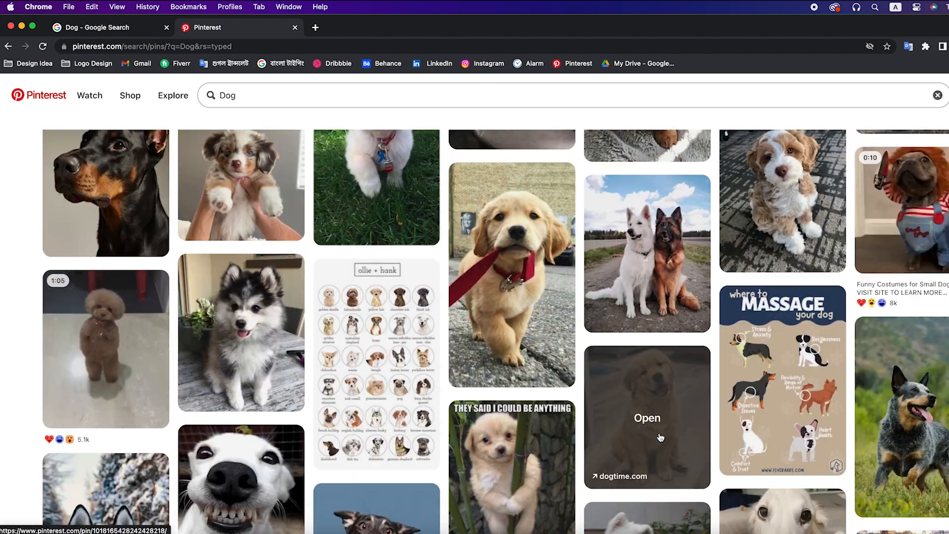
pyautogui.scroll(-10, 660, 437)
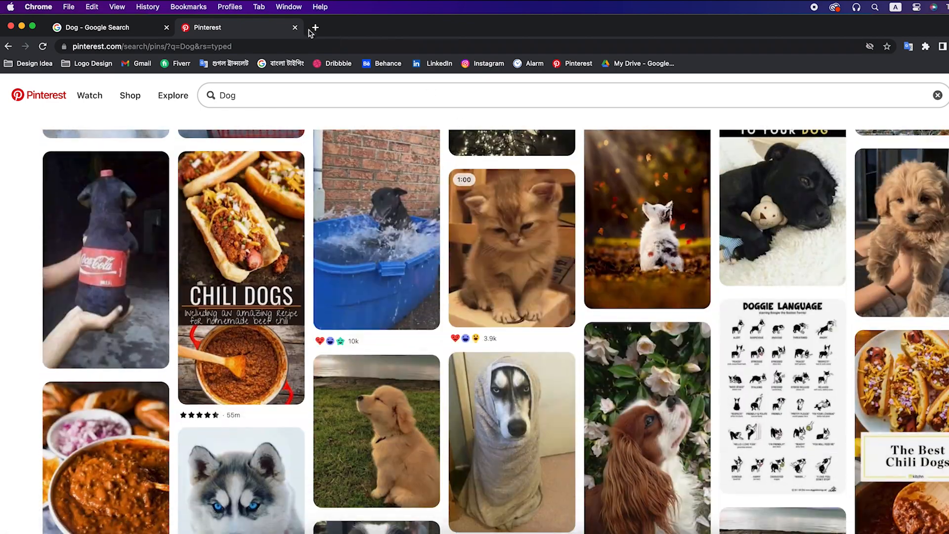
# Search Google Images for "Dog leaf logo" in a new tab and browse the existing logo designs.
pyautogui.click(315, 27)
pyautogui.write('Dog leaf logo')
pyautogui.press('Return')
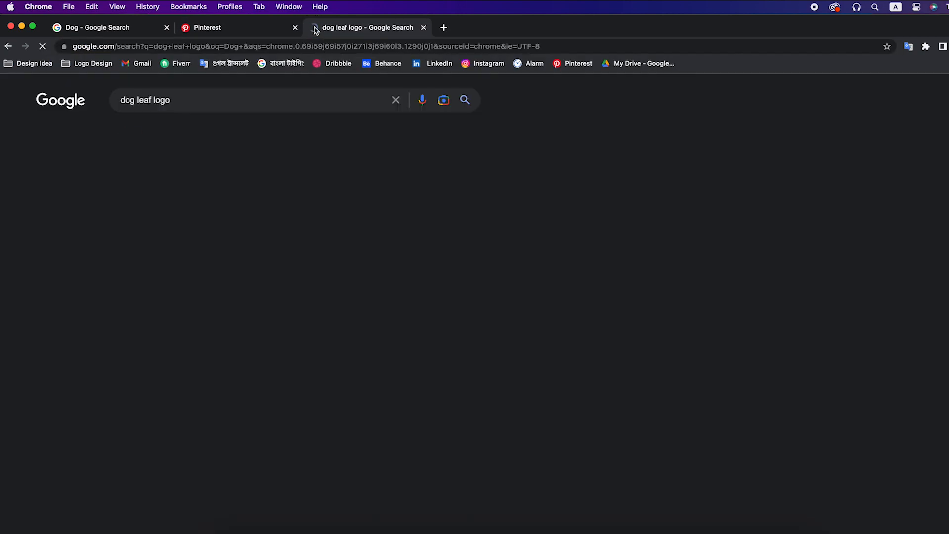
pyautogui.click(180, 133)
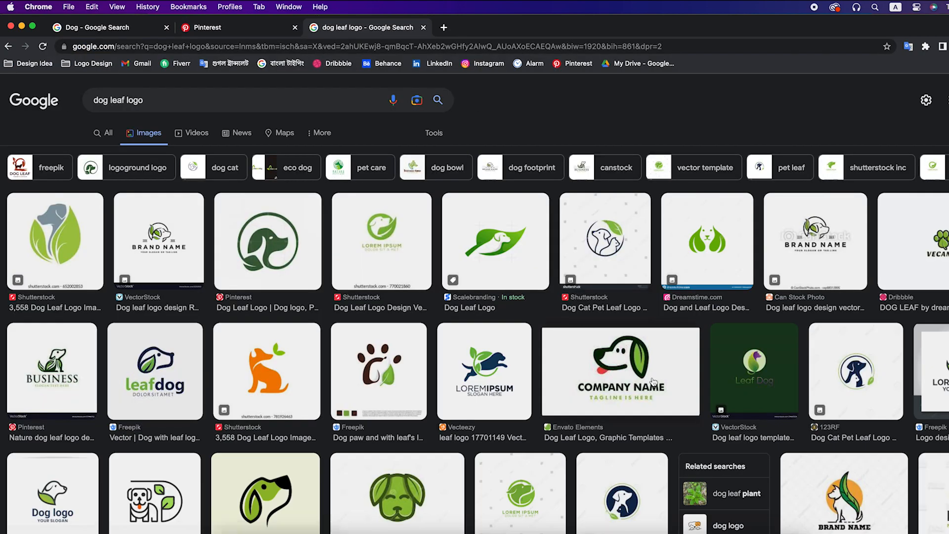
pyautogui.scroll(-5, 653, 382)
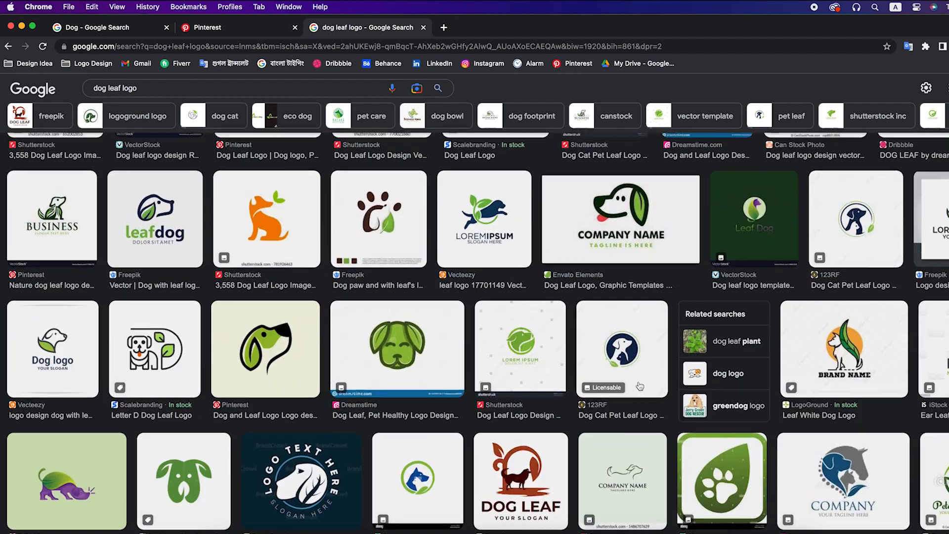
pyautogui.scroll(-5, 639, 386)
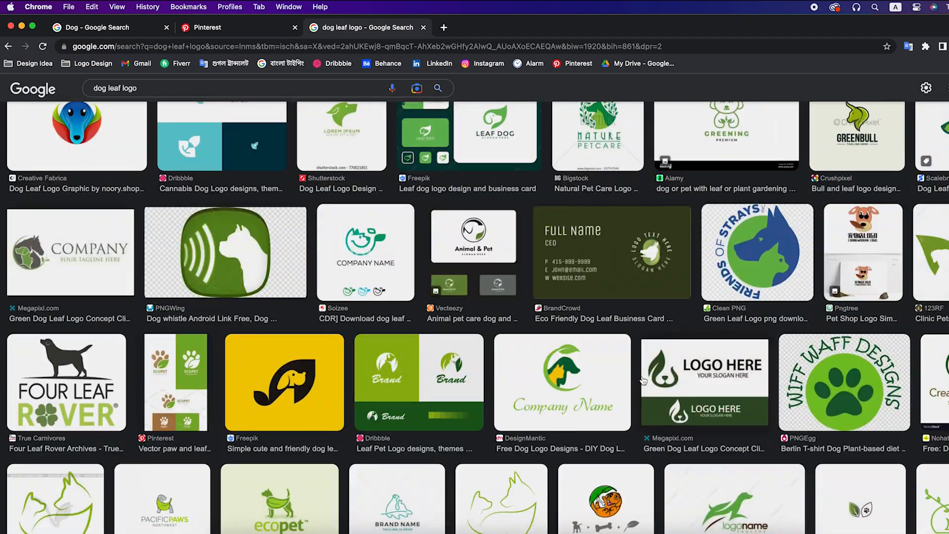
pyautogui.scroll(-12, 643, 381)
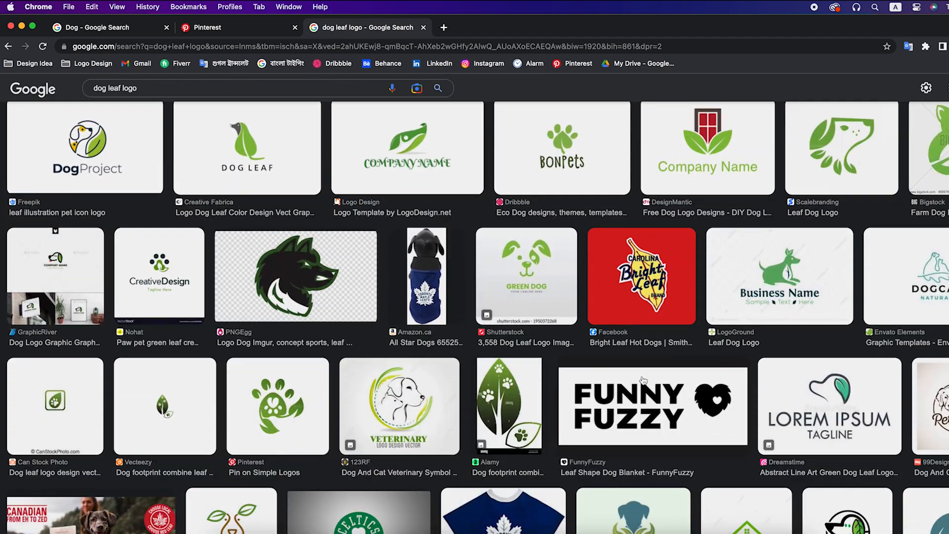
# Preview several dog-and-leaf logos from the image results and their related images, and look through further designs.
pyautogui.click(853, 146)
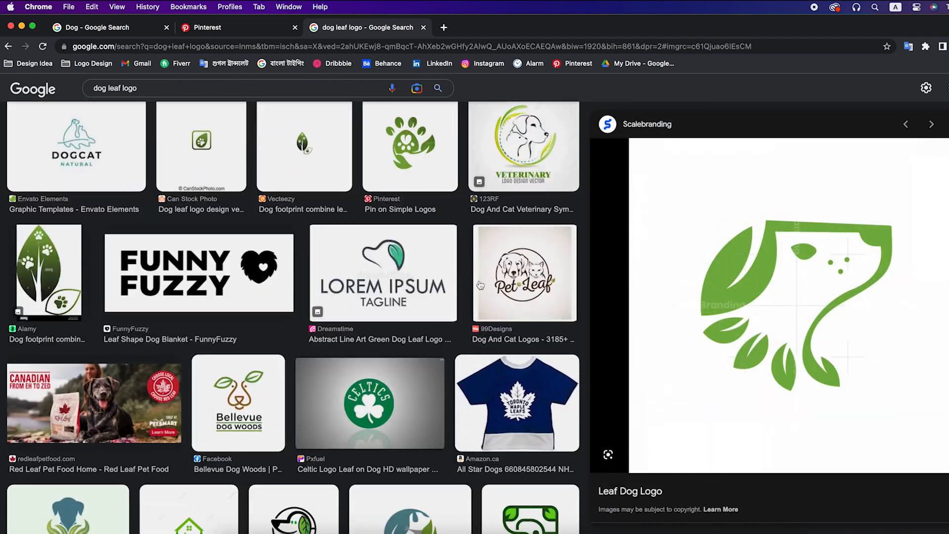
pyautogui.click(406, 278)
pyautogui.scroll(-8, 664, 314)
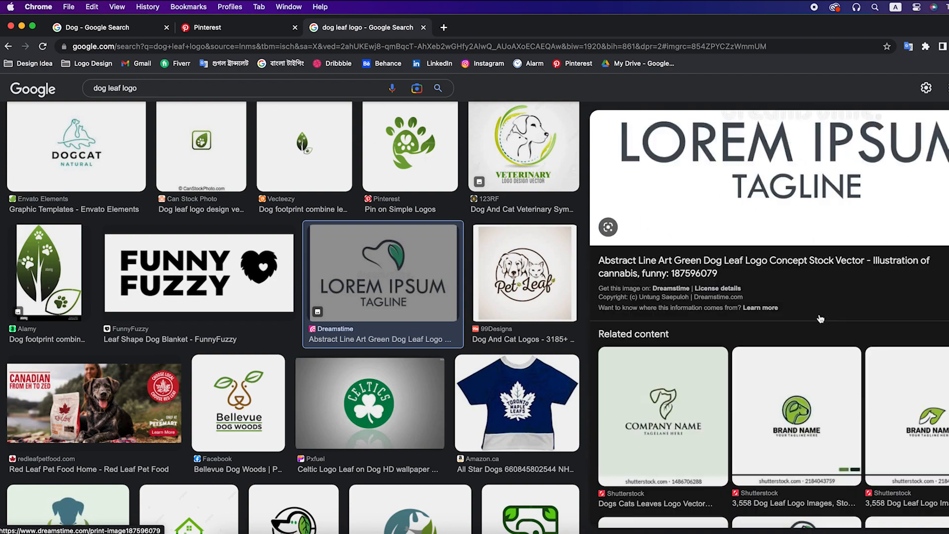
pyautogui.click(711, 275)
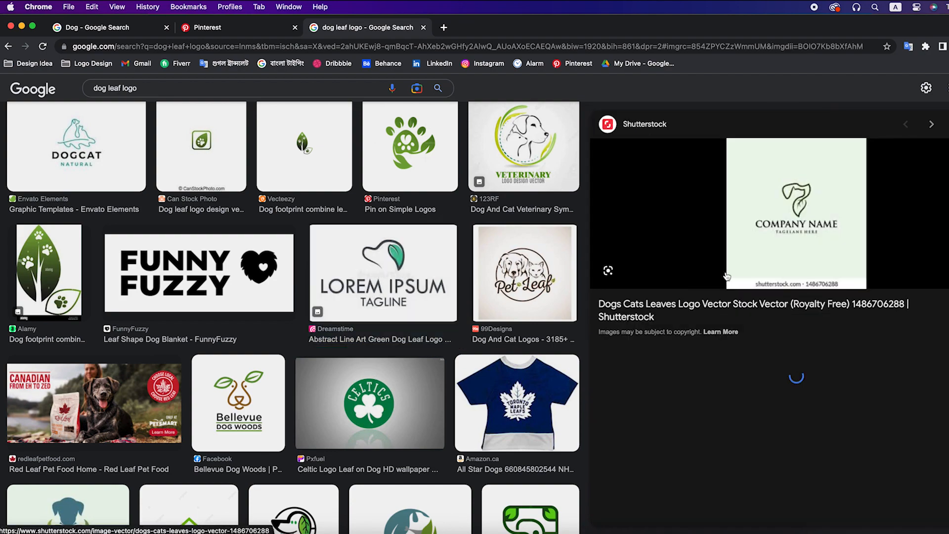
pyautogui.click(665, 415)
pyautogui.scroll(-15, 500, 397)
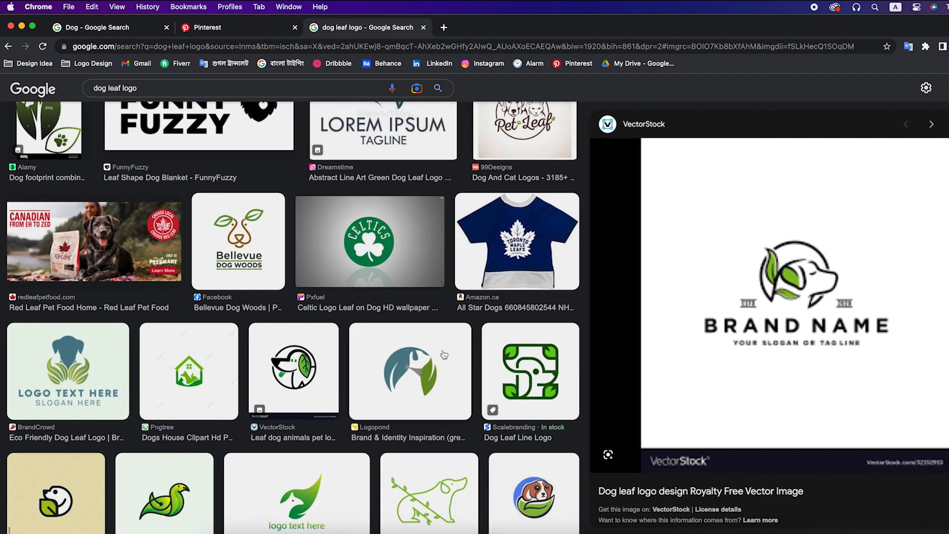
pyautogui.scroll(-10, 443, 352)
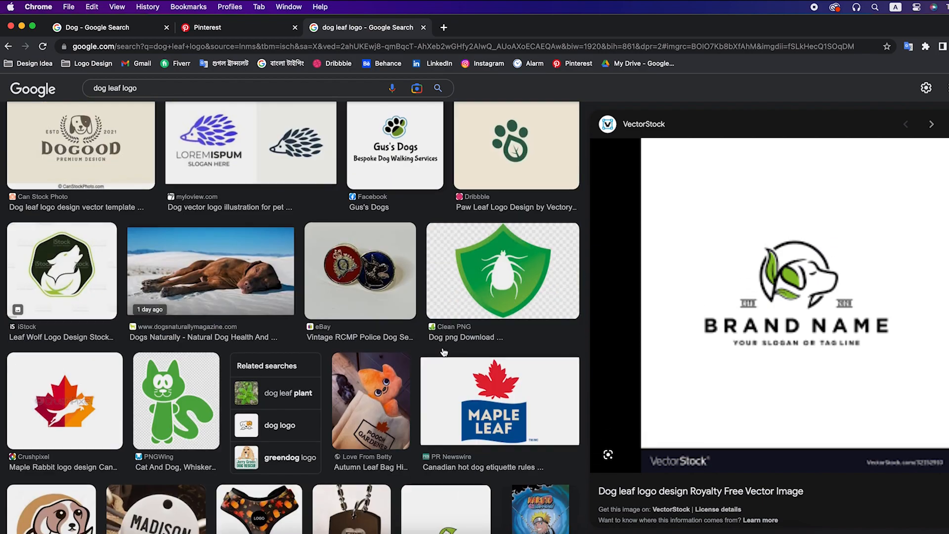
# Switch to Illustrator and set the placed dog sketch's opacity to 40%.
pyautogui.hotkey('ctrl', 'Left')
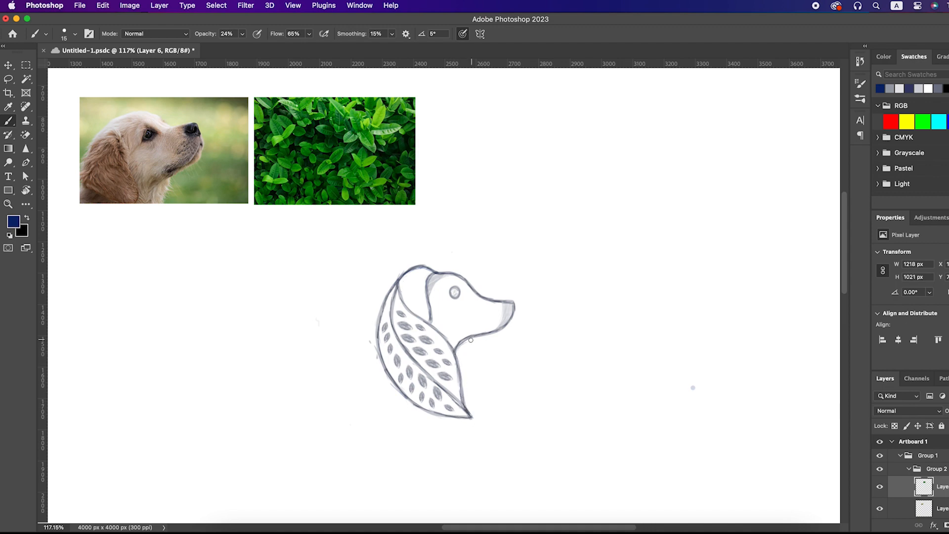
pyautogui.hotkey('ctrl', 'Left')
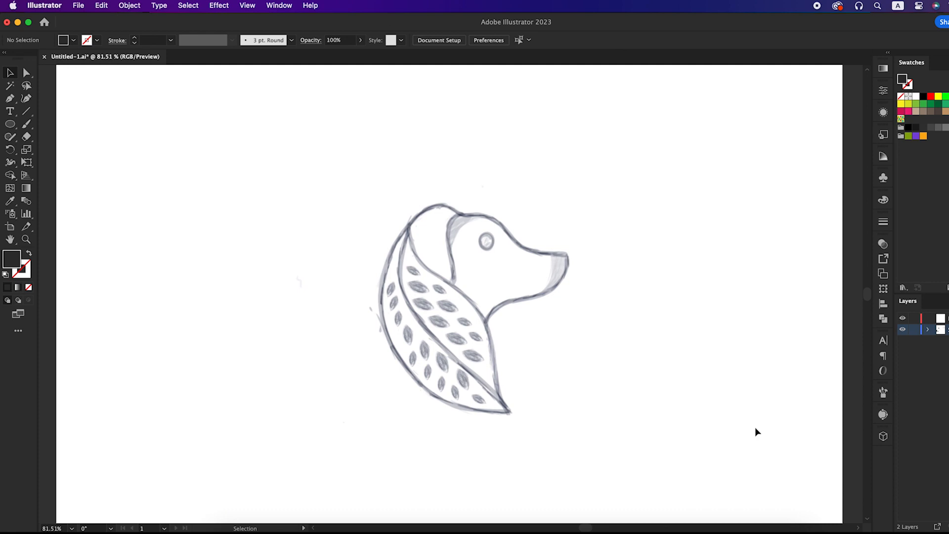
pyautogui.click(509, 344)
pyautogui.click(435, 40)
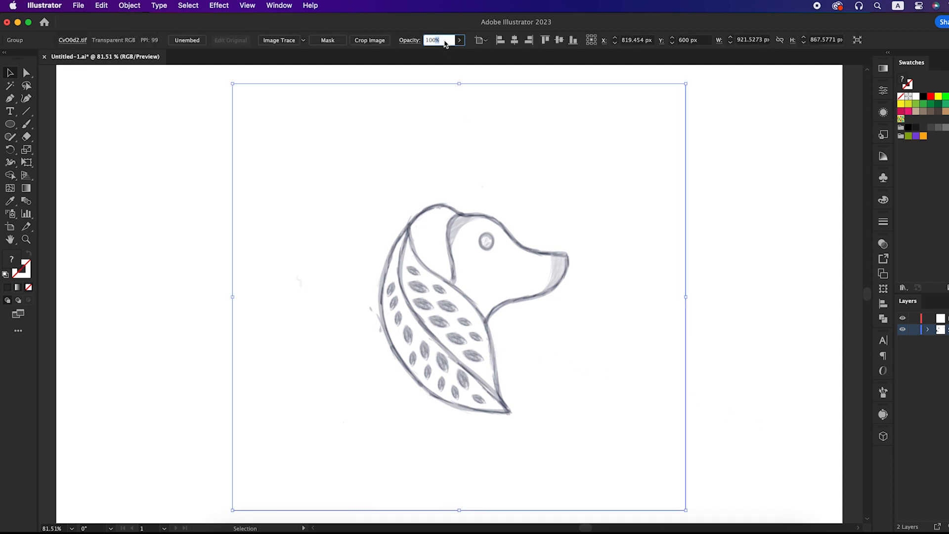
pyautogui.write('40')
pyautogui.press('Return')
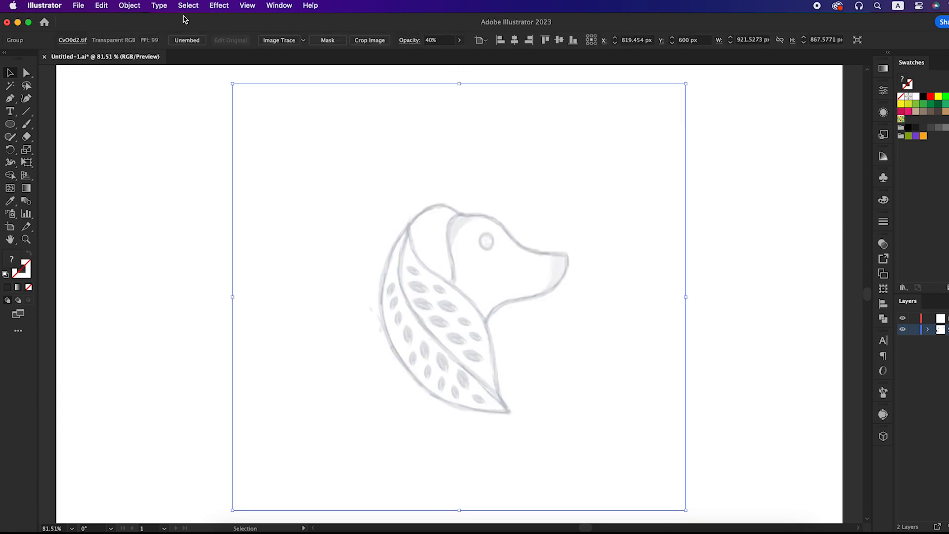
# Lock the dog sketch and its layer, and make the layer above it active for tracing.
pyautogui.click(130, 5)
pyautogui.moveTo(195, 98)
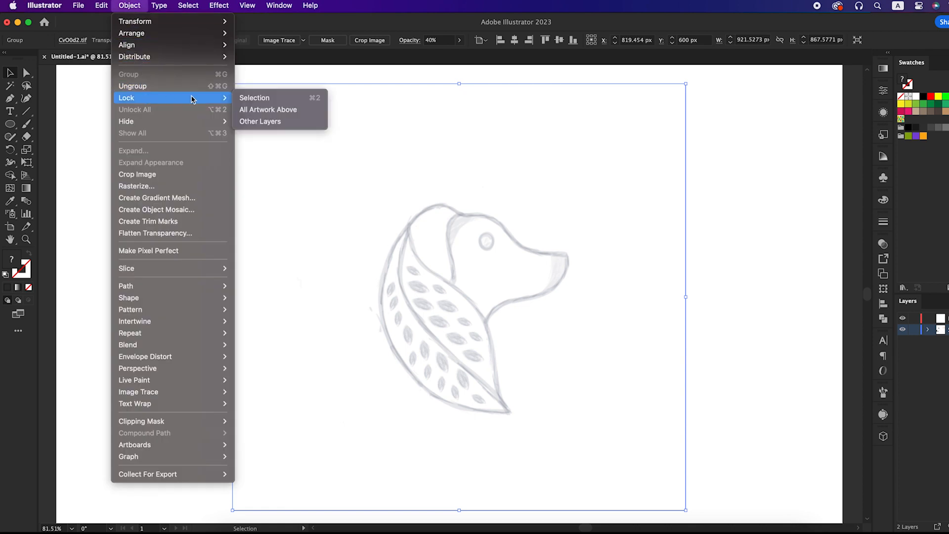
pyautogui.click(243, 99)
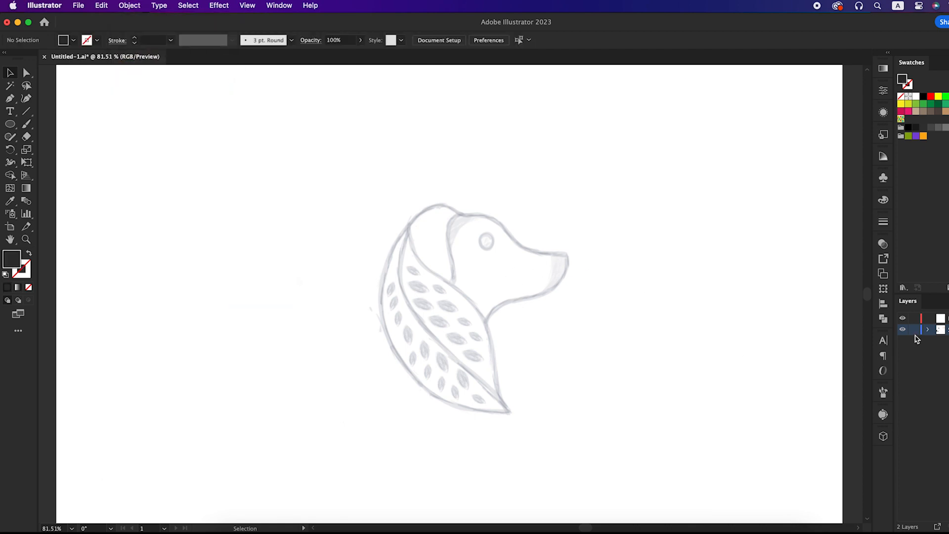
pyautogui.click(919, 319)
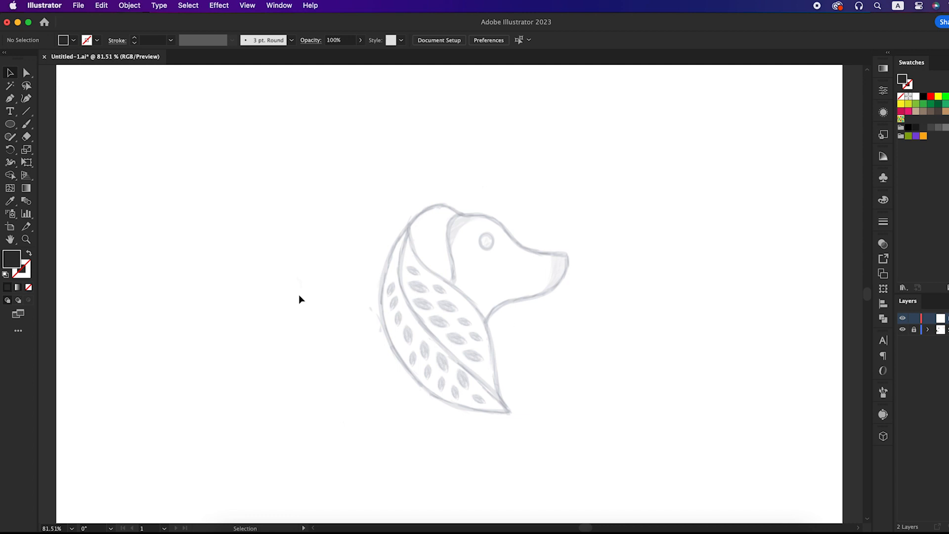
# Set the drawing colours to a black (000000) stroke with no fill.
pyautogui.doubleClick(15, 258)
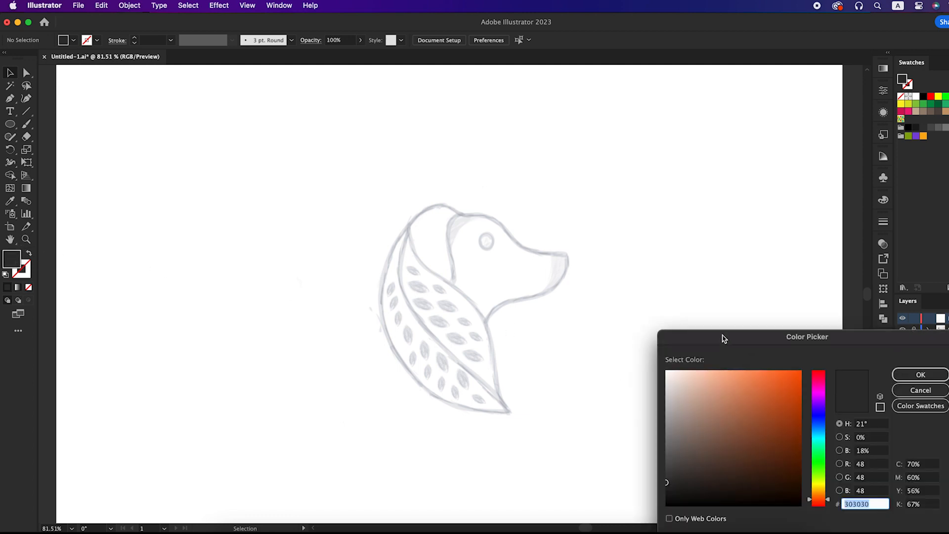
pyautogui.moveTo(724, 339); pyautogui.dragTo(443, 223)
pyautogui.click(386, 391)
pyautogui.click(636, 262)
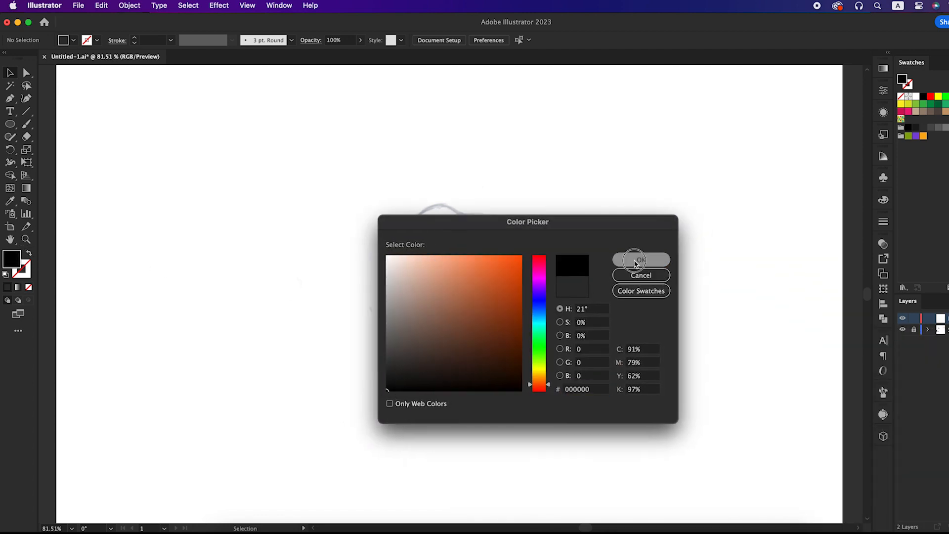
pyautogui.click(28, 254)
pyautogui.click(31, 266)
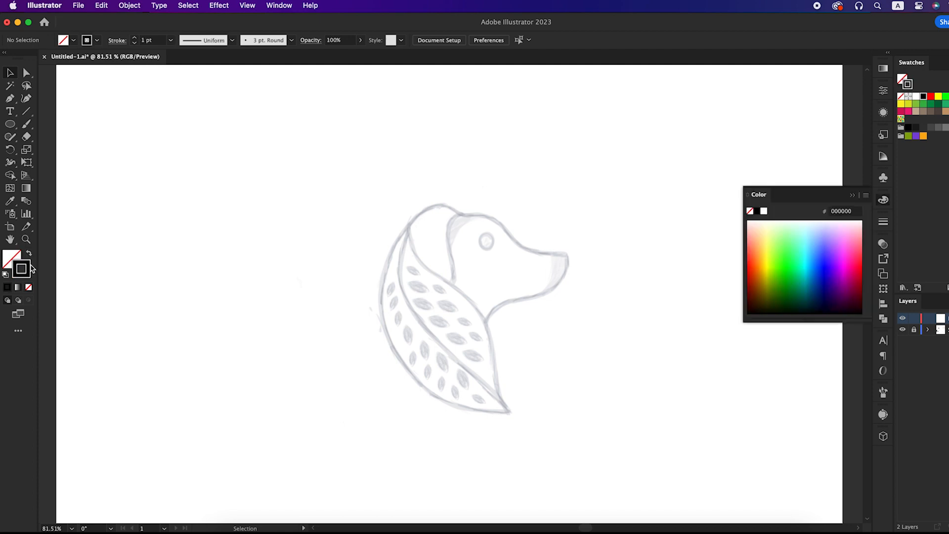
# Trace the sketch's head contour with the Pen tool from the forehead over the crown to the back of the head.
pyautogui.click(14, 101)
pyautogui.press('super+1')
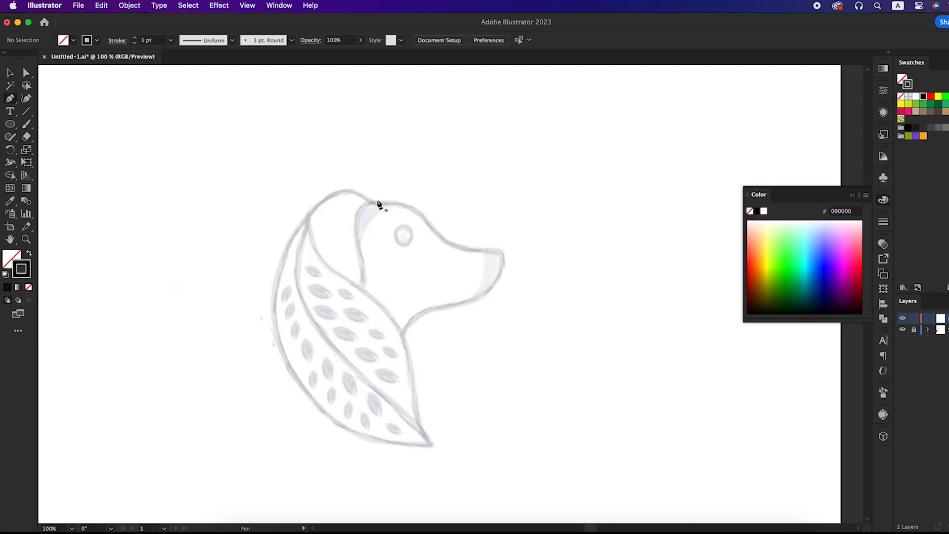
pyautogui.hscroll(-2, 381, 202)
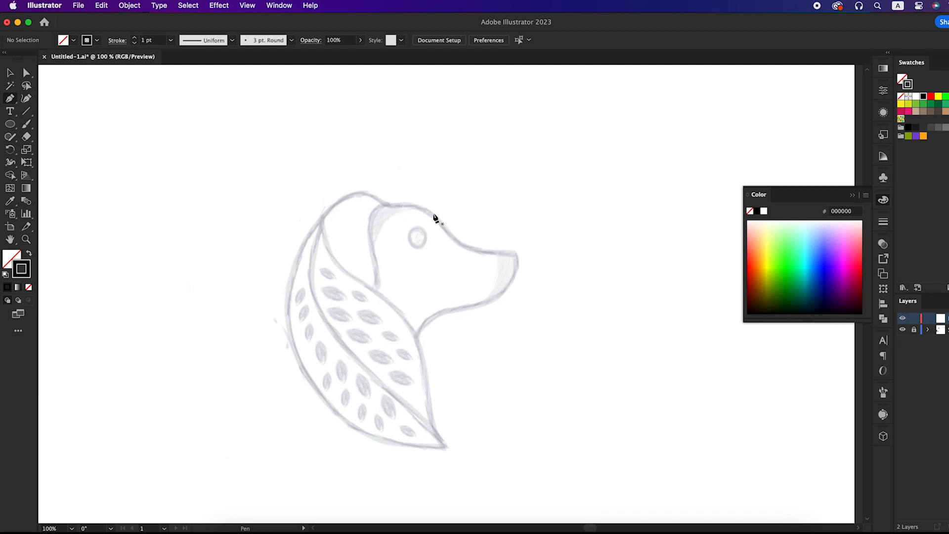
pyautogui.moveTo(446, 228); pyautogui.dragTo(362, 193)
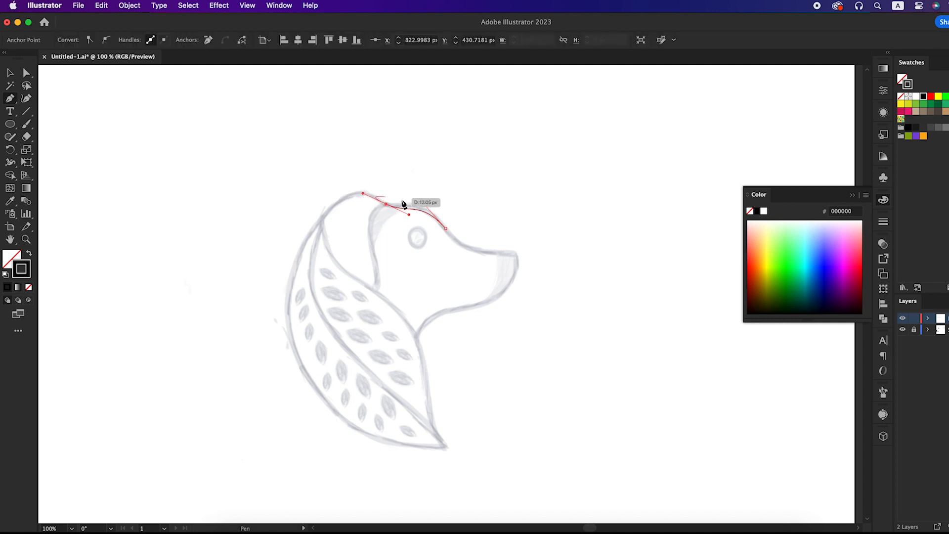
pyautogui.moveTo(420, 200); pyautogui.dragTo(416, 195)
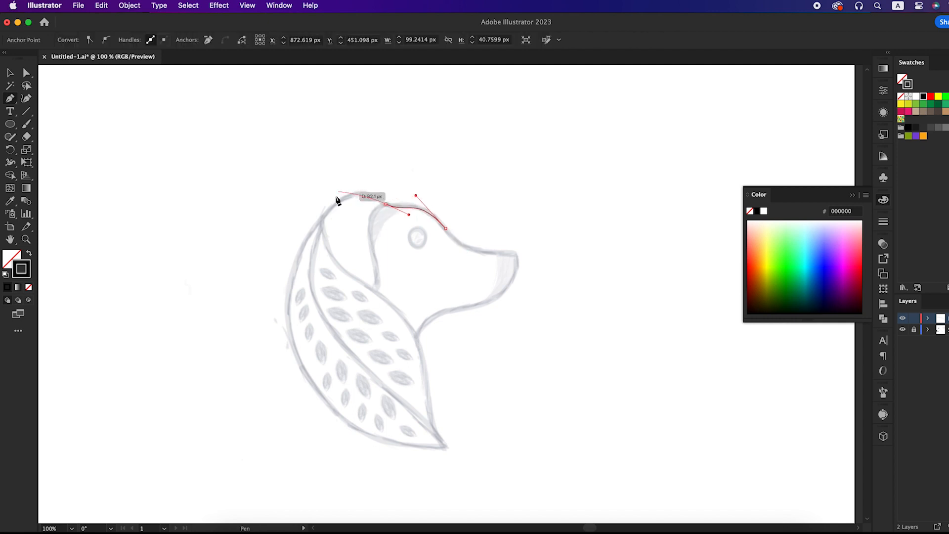
pyautogui.moveTo(331, 209); pyautogui.dragTo(309, 230)
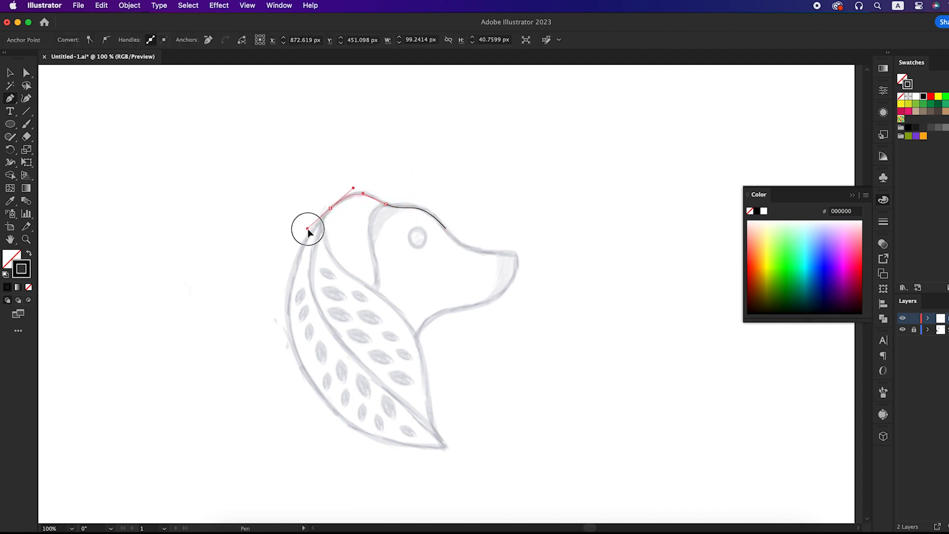
pyautogui.moveTo(363, 194); pyautogui.dragTo(366, 190)
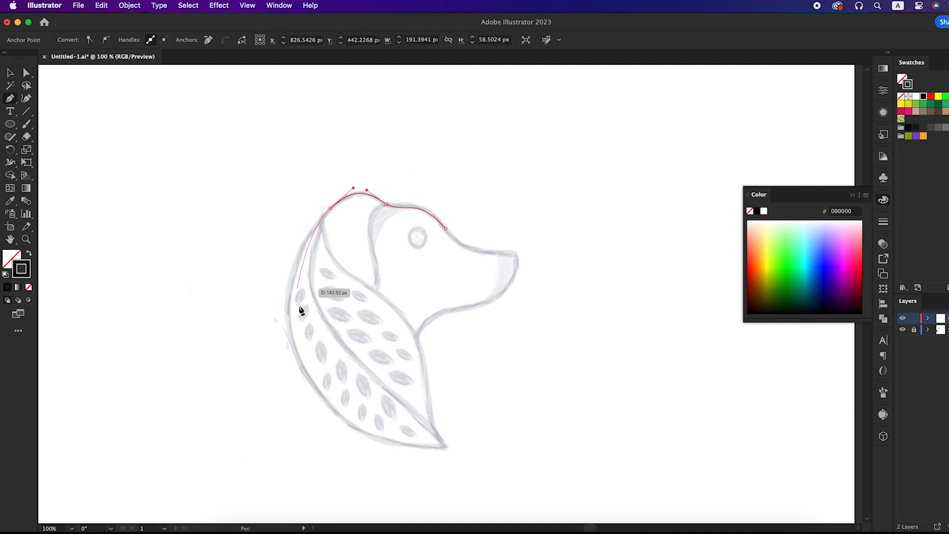
# Continue the path around the leaf's outer edge to its tip and back up its front edge to the head, ending it there.
pyautogui.moveTo(310, 380); pyautogui.dragTo(361, 455)
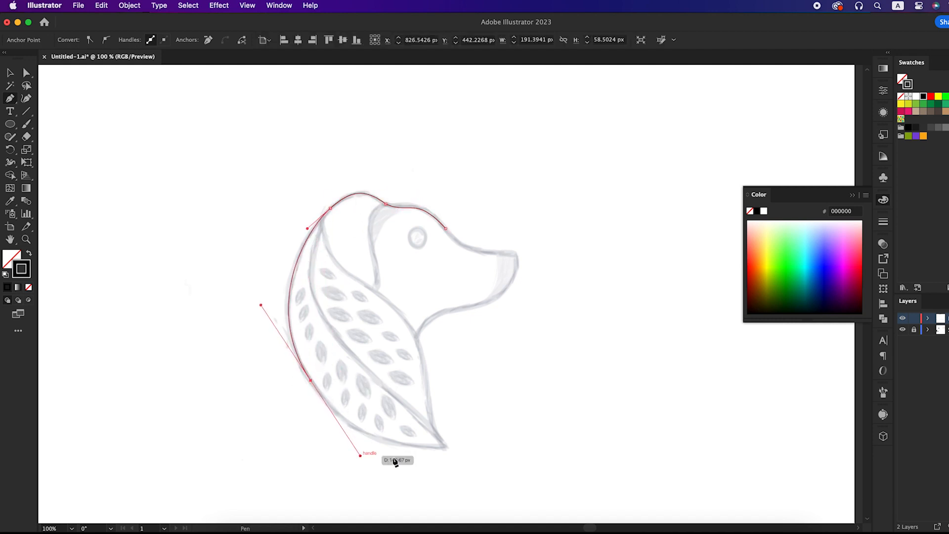
pyautogui.click(446, 445)
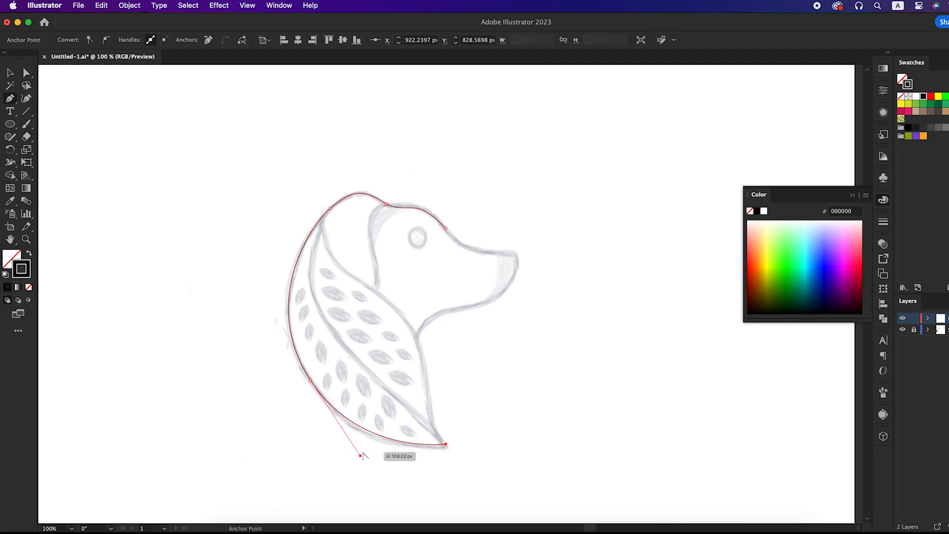
pyautogui.moveTo(360, 456); pyautogui.dragTo(354, 449)
pyautogui.moveTo(446, 444); pyautogui.dragTo(379, 277)
pyautogui.moveTo(318, 205); pyautogui.dragTo(324, 138)
pyautogui.keyDown('super'); pyautogui.click(381, 159); pyautogui.keyUp('super')
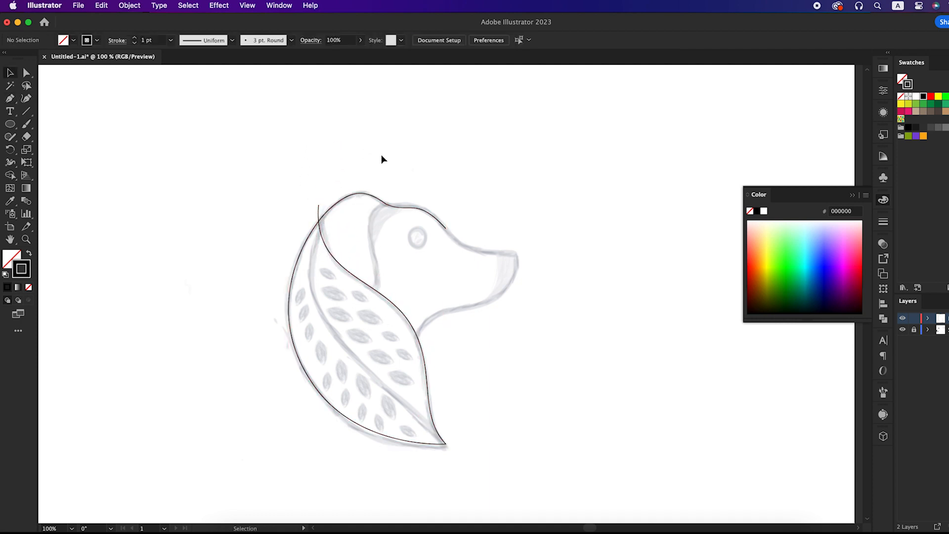
# Extend the contour from the forehead end along the snout, around the nose and under the jaw to just inside the leaf's edge.
pyautogui.scroll(3, 341, 235)
pyautogui.scroll(-2, 371, 226)
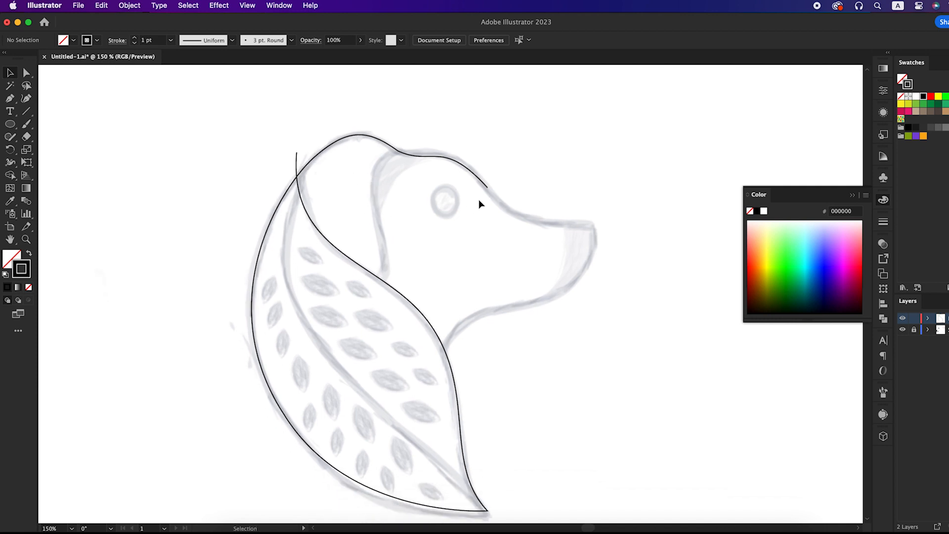
pyautogui.press('p')
pyautogui.moveTo(487, 187); pyautogui.dragTo(508, 209)
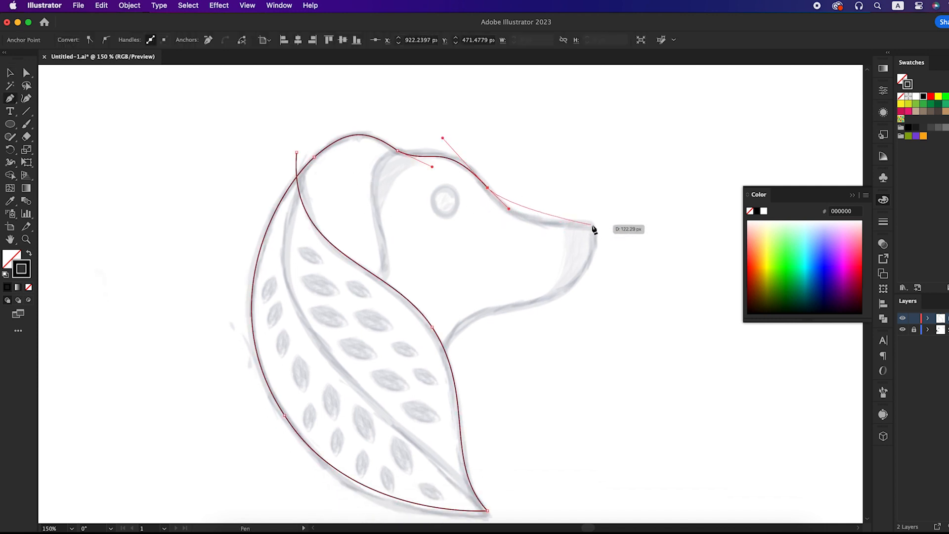
pyautogui.moveTo(593, 225); pyautogui.dragTo(598, 302)
pyautogui.moveTo(506, 308); pyautogui.dragTo(481, 308)
pyautogui.moveTo(440, 356); pyautogui.dragTo(481, 368)
pyautogui.press('v')
pyautogui.click(476, 377)
# Trace the ear line as a separate curved path from the top of the head down to just inside the leaf's front edge.
pyautogui.press('p')
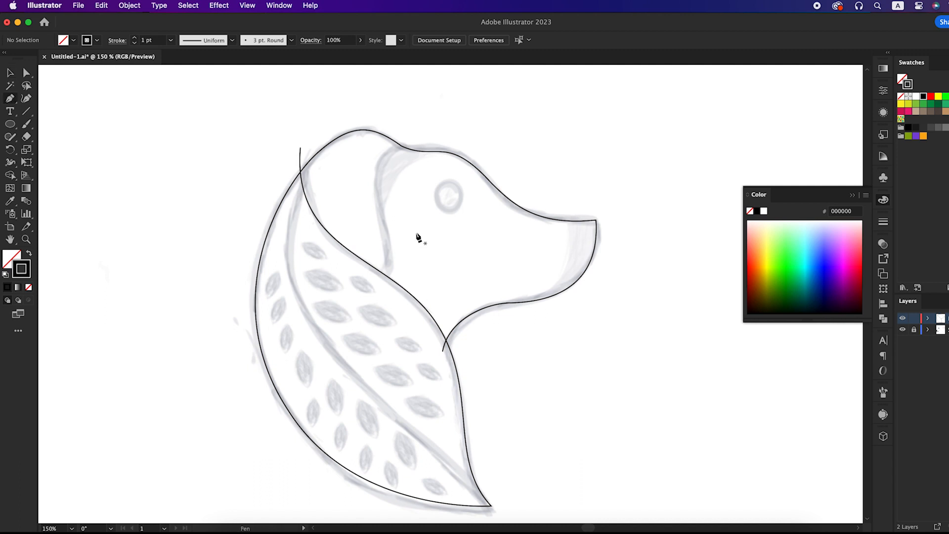
pyautogui.moveTo(402, 147); pyautogui.dragTo(359, 141)
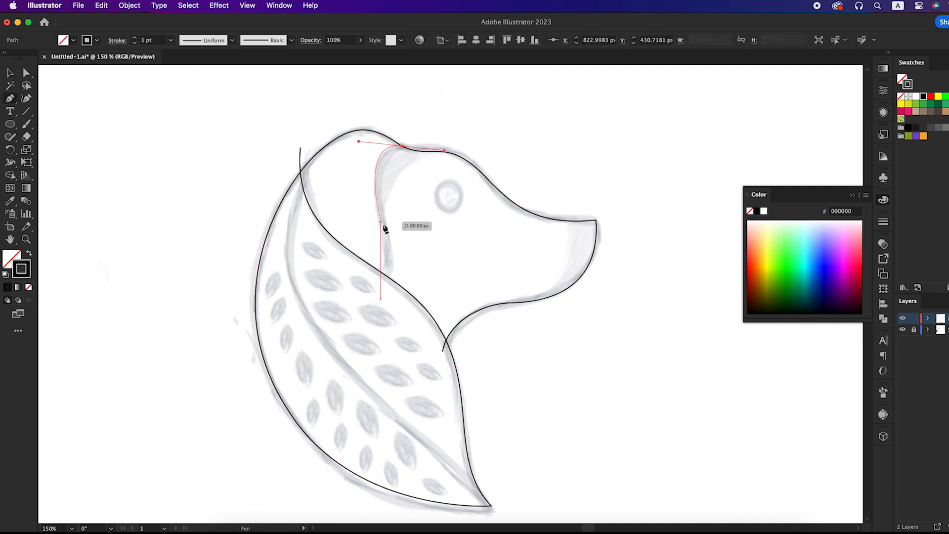
pyautogui.moveTo(387, 242); pyautogui.dragTo(398, 259)
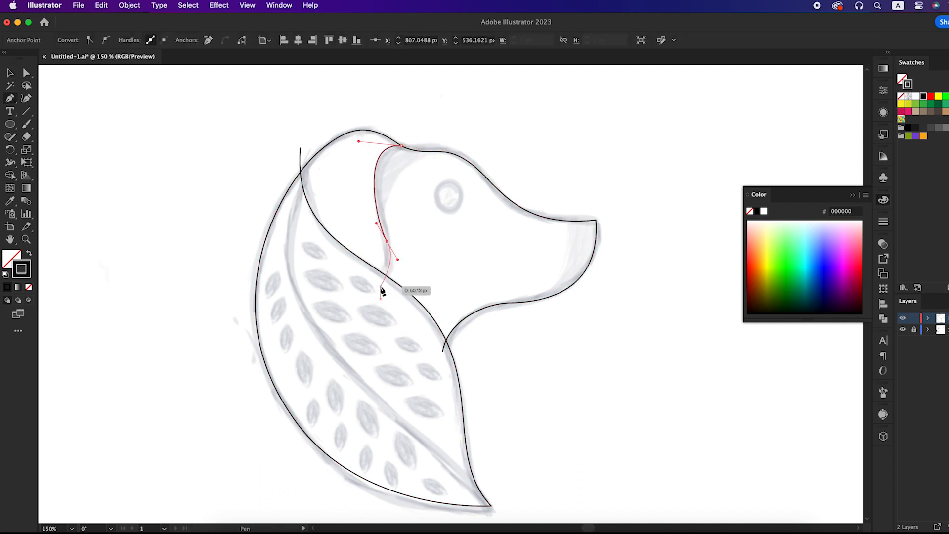
pyautogui.click(380, 287)
pyautogui.press('v')
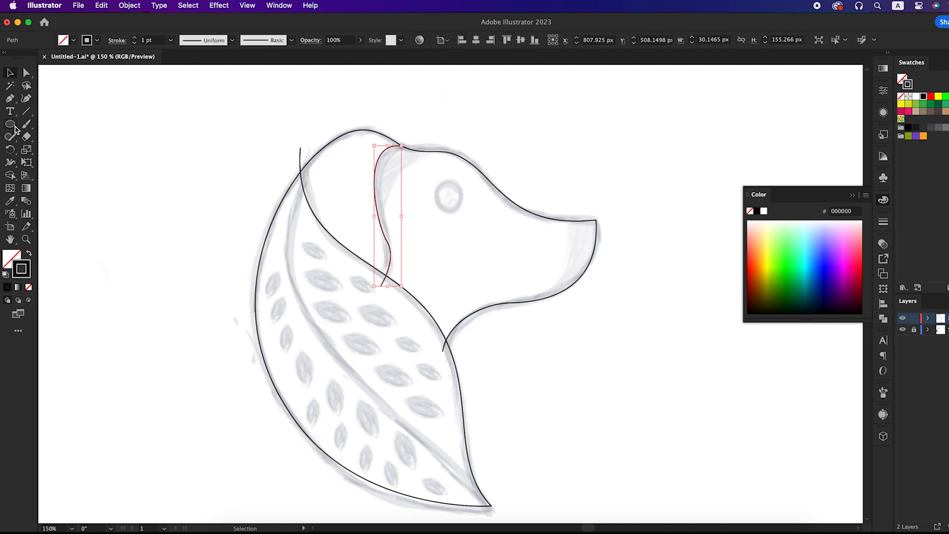
# Smooth the bend in the lower part of the ear line with the Smooth tool.
pyautogui.press('n')
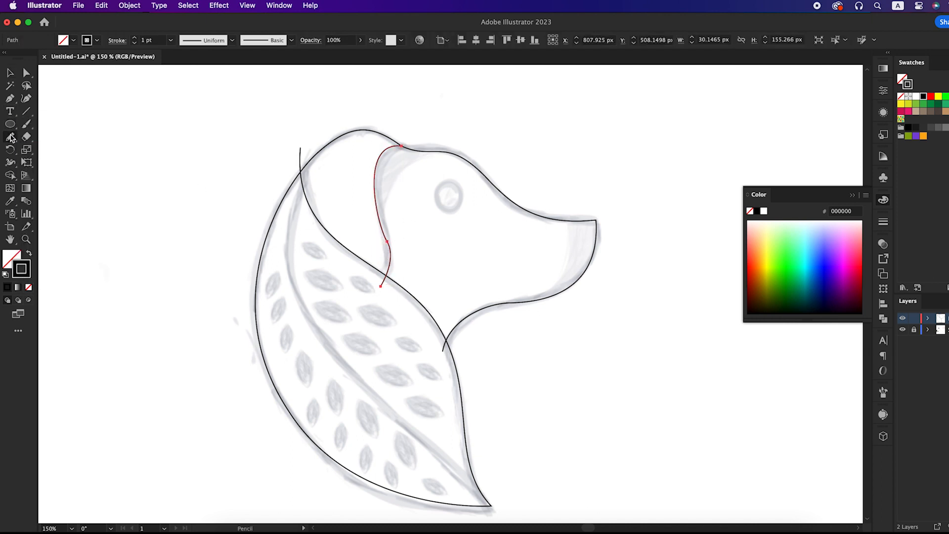
pyautogui.keyDown('alt'); pyautogui.click(13, 140); pyautogui.keyUp('alt')
pyautogui.keyDown('alt'); pyautogui.click(13, 140); pyautogui.keyUp('alt')
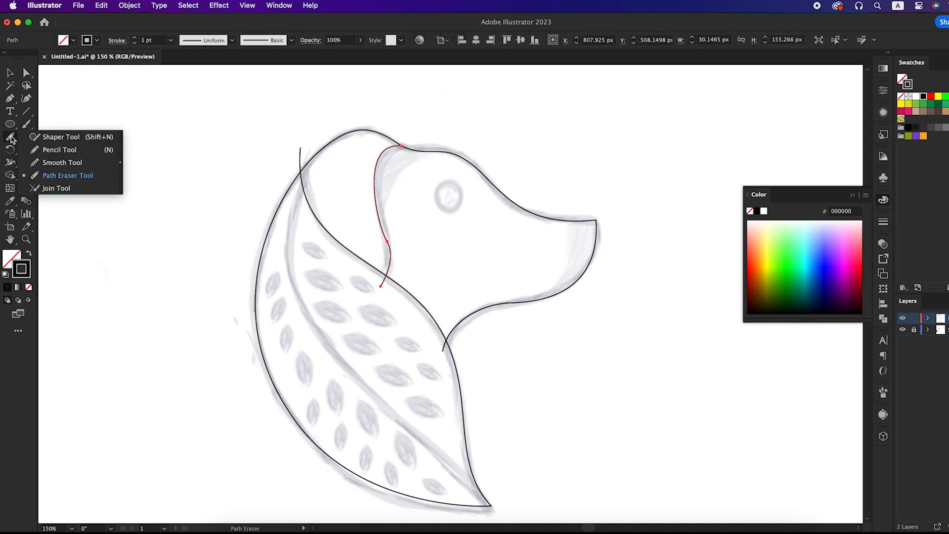
pyautogui.click(55, 164)
pyautogui.moveTo(384, 246)
pyautogui.mouseDown()
pyautogui.moveTo(388, 235)
pyautogui.moveTo(388, 249)
pyautogui.mouseUp()
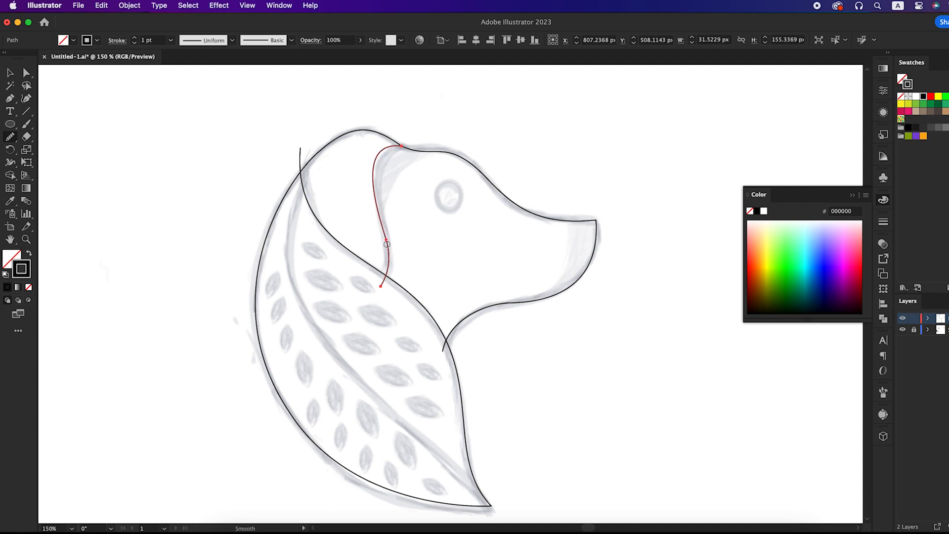
pyautogui.press('v')
pyautogui.click(432, 234)
# Trace the leaf's central vein with the Pen tool from the back of the head down to the leaf tip.
pyautogui.press('super+minus')
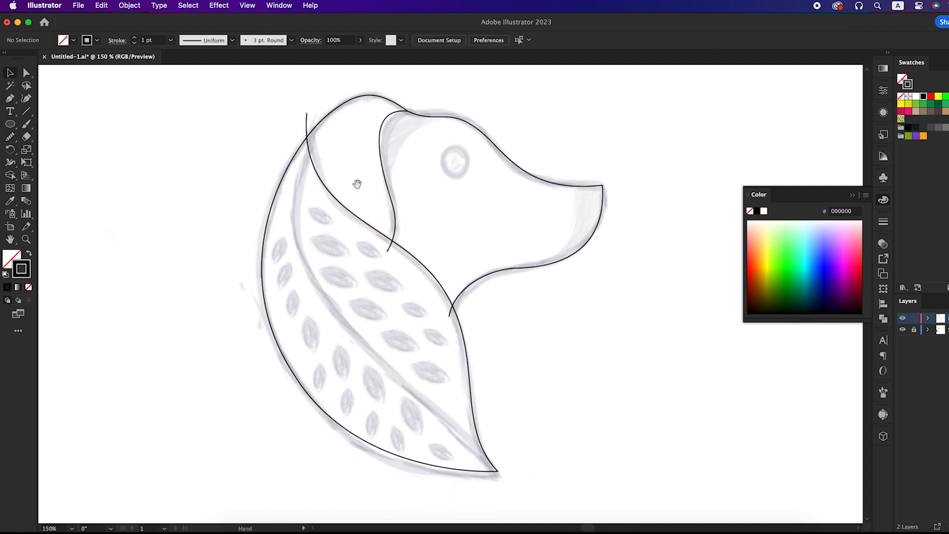
pyautogui.click(10, 98)
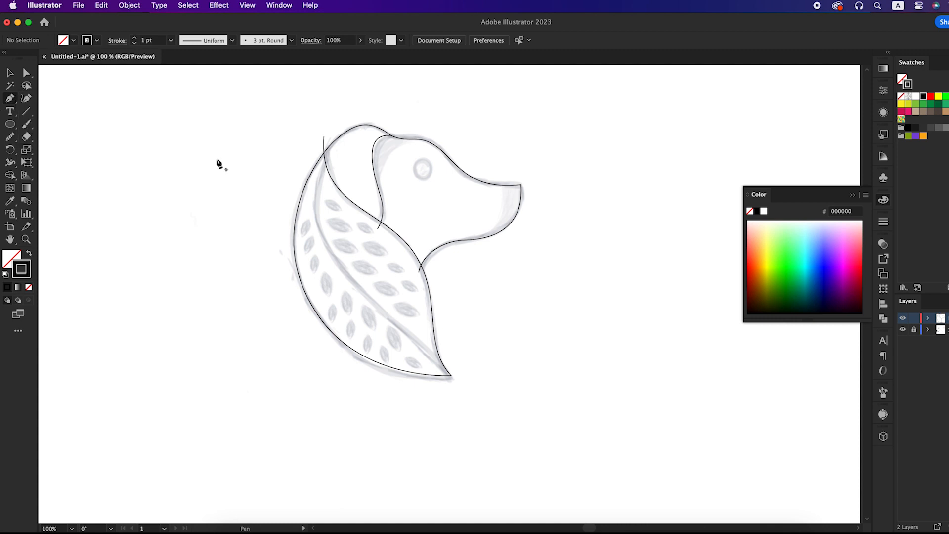
pyautogui.moveTo(324, 153); pyautogui.dragTo(304, 204)
pyautogui.moveTo(355, 280); pyautogui.dragTo(399, 318)
pyautogui.moveTo(451, 376); pyautogui.dragTo(484, 390)
pyautogui.press('v')
pyautogui.click(489, 355)
# Draw an ellipse over the sketched eye.
pyautogui.scroll(1, 482, 341)
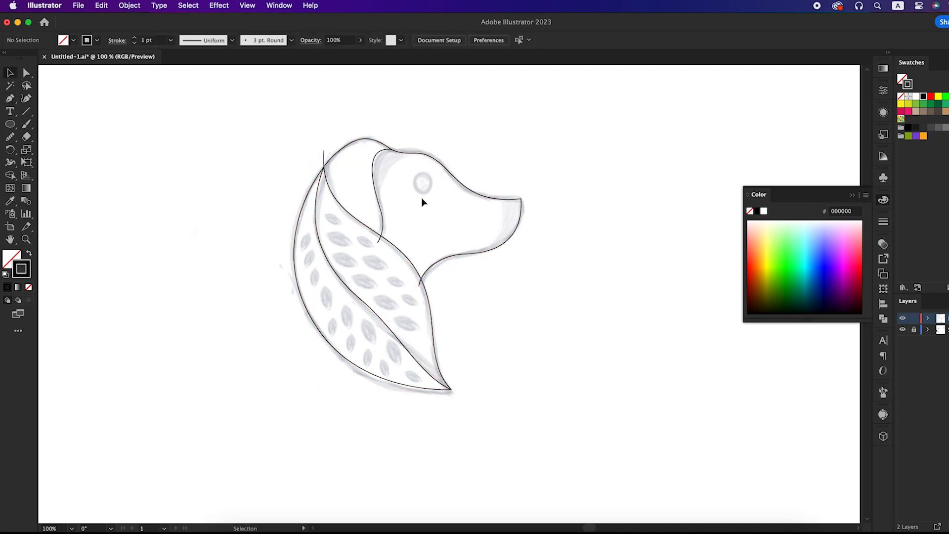
pyautogui.scroll(1, 412, 182)
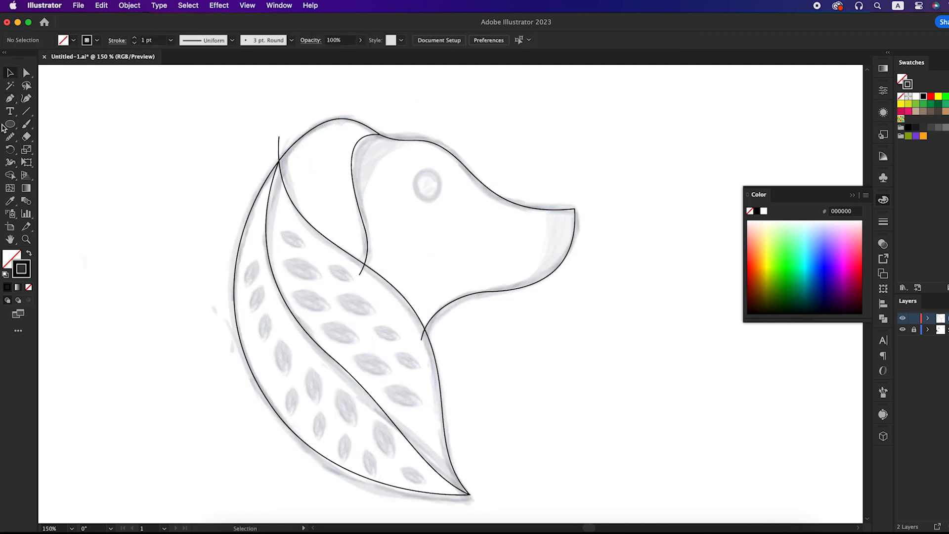
pyautogui.moveTo(10, 124); pyautogui.dragTo(54, 148)
pyautogui.moveTo(415, 170); pyautogui.dragTo(485, 222)
pyautogui.press('v')
pyautogui.click(453, 230)
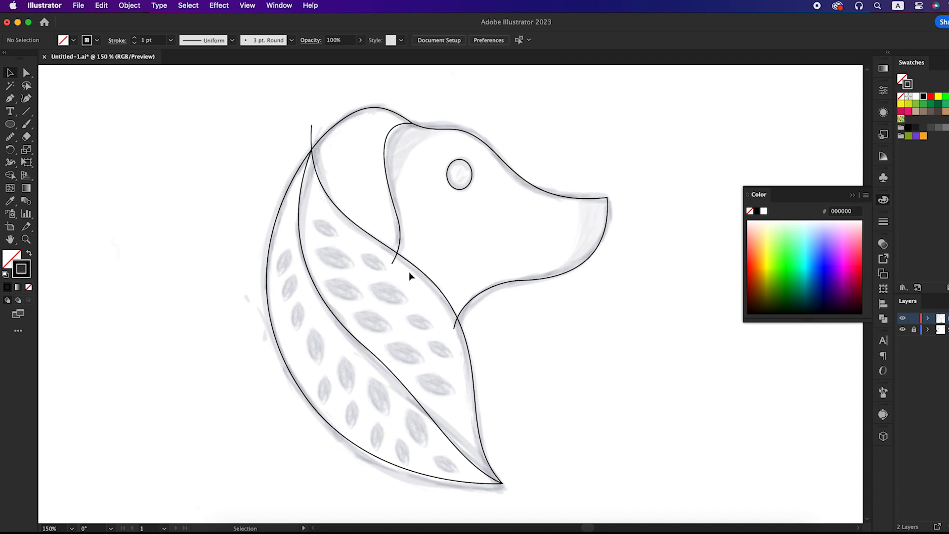
# Draw a circle about 75 px wide beside the dog, make a vertically overlapping copy below it, and select both circles.
pyautogui.moveTo(409, 276); pyautogui.dragTo(415, 274)
pyautogui.click(850, 196)
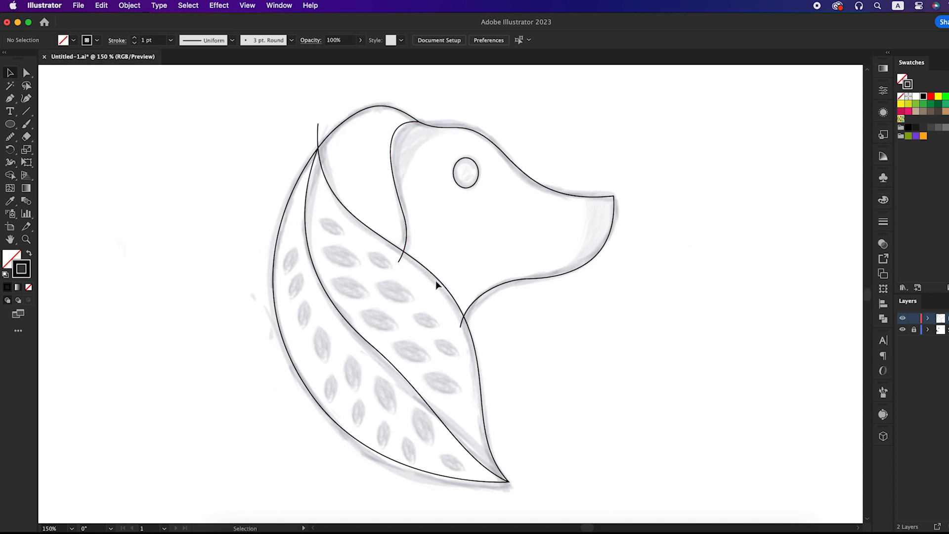
pyautogui.moveTo(377, 286); pyautogui.dragTo(466, 294)
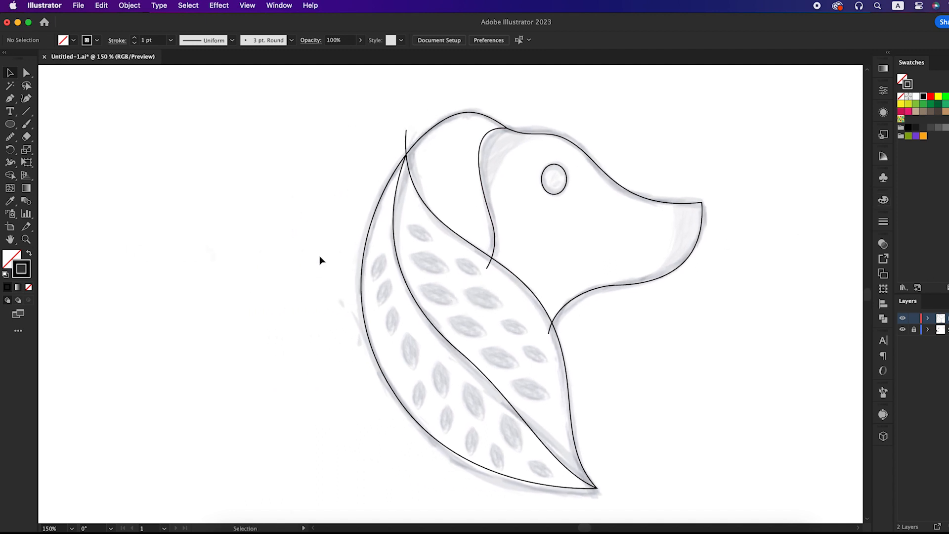
pyautogui.moveTo(207, 200); pyautogui.dragTo(268, 216)
pyautogui.press('v')
pyautogui.moveTo(299, 167); pyautogui.dragTo(237, 227)
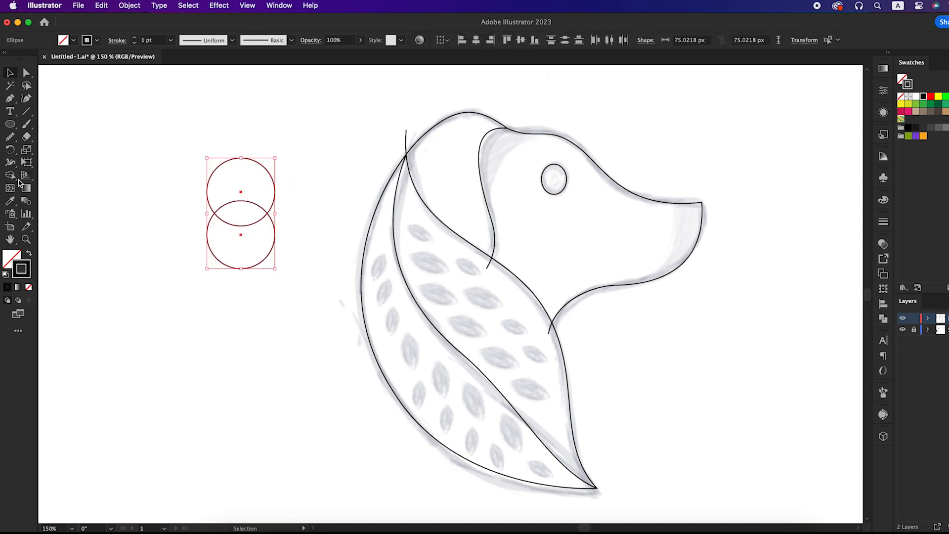
# Remove the non-overlapping parts of the two circles with Shape Builder so only the pointed leaf shape remains.
pyautogui.moveTo(10, 176); pyautogui.dragTo(59, 177)
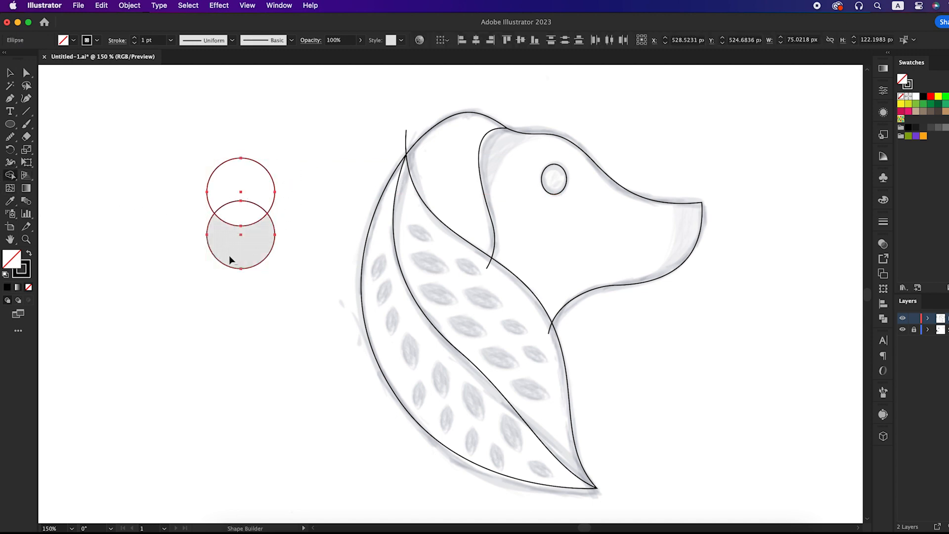
pyautogui.keyDown('alt'); pyautogui.click(233, 258); pyautogui.keyUp('alt')
pyautogui.keyDown('alt'); pyautogui.click(236, 195); pyautogui.keyUp('alt')
pyautogui.press('v')
pyautogui.click(254, 241)
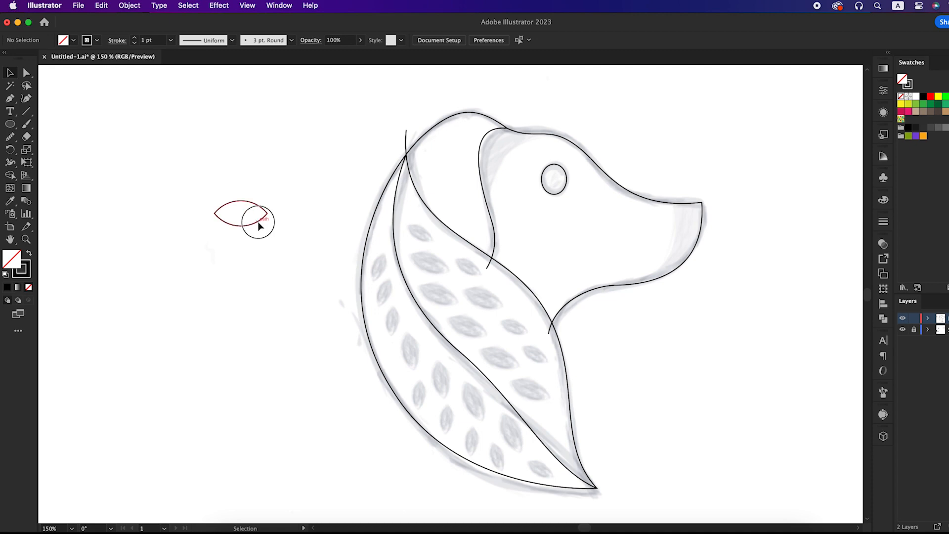
# Copy the pointed leaf shape onto the uppermost spot of the leaf's front half, rotating and scaling it to match the sketch.
pyautogui.moveTo(258, 225); pyautogui.dragTo(403, 210)
pyautogui.scroll(6, 450, 274)
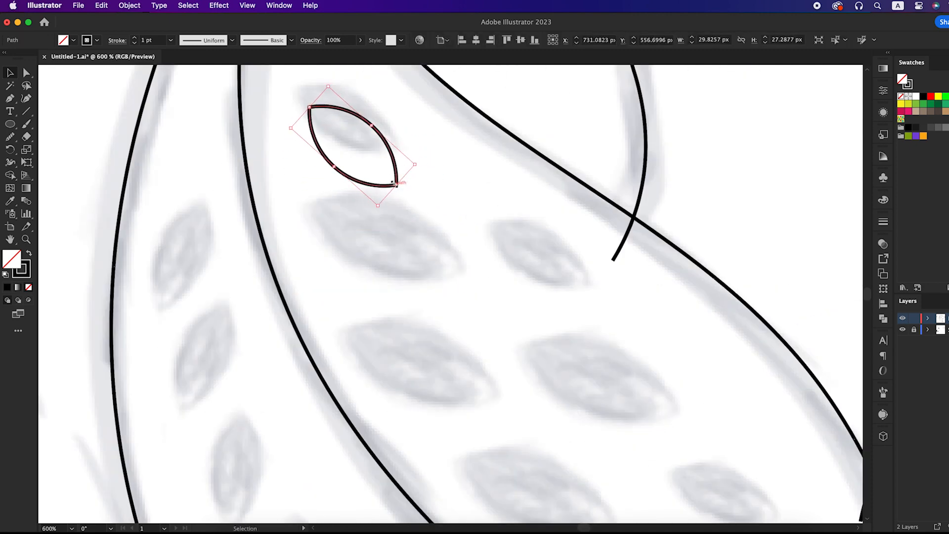
pyautogui.moveTo(396, 171); pyautogui.dragTo(438, 243)
pyautogui.scroll(-3, 414, 207)
pyautogui.moveTo(440, 248); pyautogui.dragTo(443, 249)
# Place further copies of the small leaf shape over the remaining sketched spots in the leaf's front half.
pyautogui.moveTo(432, 248)
pyautogui.mouseDown()
pyautogui.moveTo(419, 237)
pyautogui.moveTo(445, 303)
pyautogui.moveTo(483, 349)
pyautogui.mouseUp()
pyautogui.scroll(-1, 428, 294)
pyautogui.hscroll(1, 427, 295)
pyautogui.scroll(-1, 483, 350)
pyautogui.hscroll(1, 483, 349)
pyautogui.moveTo(432, 285); pyautogui.dragTo(437, 343)
pyautogui.scroll(-1, 403, 286)
pyautogui.hscroll(1, 402, 286)
pyautogui.moveTo(402, 285); pyautogui.dragTo(430, 313)
pyautogui.moveTo(432, 314)
pyautogui.mouseDown()
pyautogui.moveTo(390, 257)
pyautogui.moveTo(450, 315)
pyautogui.mouseUp()
# Copy the small leaf shape into the leaf's rear half and fit rotated copies onto its upper sketched spots.
pyautogui.moveTo(453, 327); pyautogui.dragTo(356, 211)
pyautogui.press('super+minus')
pyautogui.moveTo(378, 213); pyautogui.dragTo(470, 183)
pyautogui.moveTo(411, 160); pyautogui.dragTo(357, 212)
pyautogui.press('super+plus')
pyautogui.press('super+plus')
pyautogui.press('super+plus')
pyautogui.moveTo(375, 259); pyautogui.dragTo(309, 288)
pyautogui.moveTo(316, 284); pyautogui.dragTo(318, 254)
pyautogui.scroll(-2, 320, 254)
pyautogui.moveTo(320, 253); pyautogui.dragTo(347, 367)
pyautogui.scroll(-4, 341, 356)
pyautogui.hscroll(2, 341, 356)
pyautogui.moveTo(292, 268); pyautogui.dragTo(331, 310)
# Add more copies of the small leaf shape down the rear half beside the central vein towards the leaf tip.
pyautogui.moveTo(328, 326); pyautogui.dragTo(379, 367)
pyautogui.scroll(-3, 379, 368)
pyautogui.hscroll(2, 379, 368)
pyautogui.moveTo(340, 290); pyautogui.dragTo(431, 371)
pyautogui.scroll(-3, 431, 370)
pyautogui.hscroll(2, 431, 370)
pyautogui.moveTo(365, 284); pyautogui.dragTo(474, 371)
# Fill the row of spots along the leaf's outer edge with copies of the small leaf shape and deselect them.
pyautogui.moveTo(473, 369); pyautogui.dragTo(387, 329)
pyautogui.moveTo(388, 330); pyautogui.dragTo(341, 304)
pyautogui.moveTo(338, 303); pyautogui.dragTo(293, 273)
pyautogui.moveTo(291, 271)
pyautogui.mouseDown()
pyautogui.moveTo(239, 216)
pyautogui.moveTo(374, 377)
pyautogui.moveTo(303, 285)
pyautogui.mouseUp()
pyautogui.click(212, 359)
pyautogui.press('super+1')
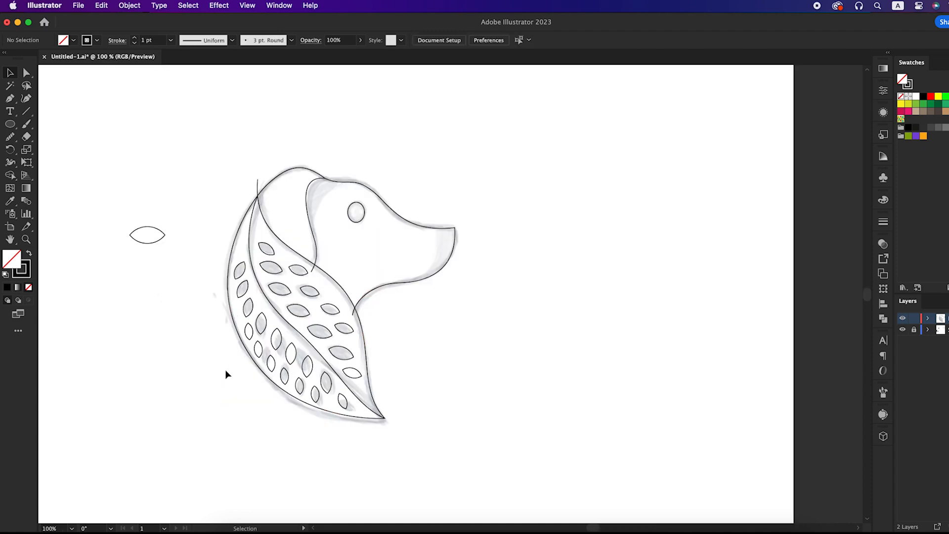
# Select the whole dog artwork and trim the line ends overhanging at the head, ear and neck with Shape Builder.
pyautogui.moveTo(254, 153); pyautogui.dragTo(523, 437)
pyautogui.scroll(1, 331, 282)
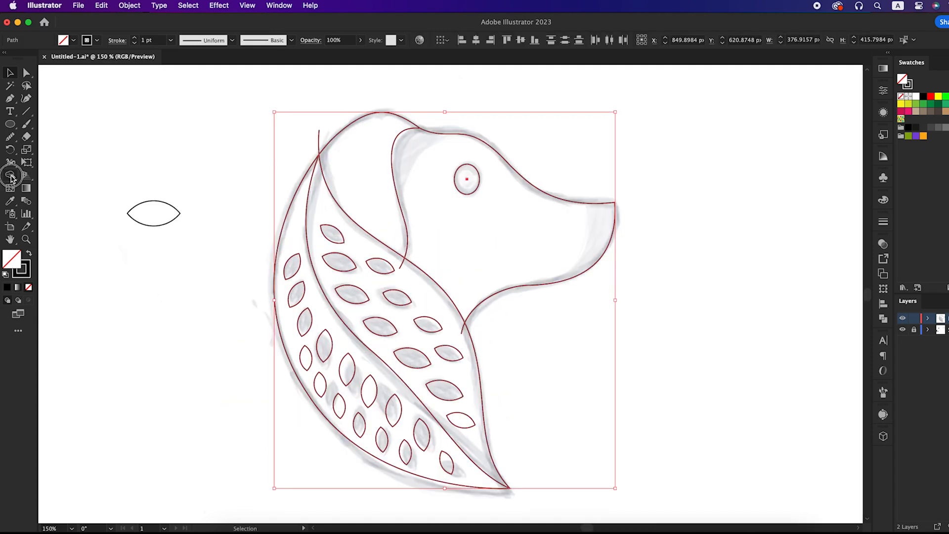
pyautogui.click(10, 175)
pyautogui.scroll(1, 284, 155)
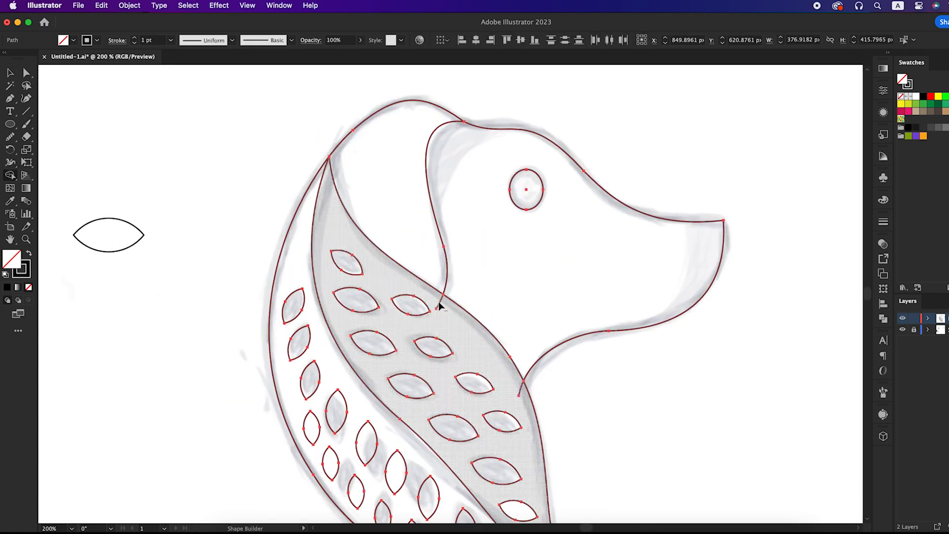
pyautogui.press('v')
pyautogui.click(555, 405)
# Trim the remaining line ends overhanging onto the leaf below the ear and neck, and deselect the artwork.
pyautogui.moveTo(535, 367); pyautogui.dragTo(523, 302)
pyautogui.scroll(-1, 490, 343)
pyautogui.moveTo(494, 349); pyautogui.dragTo(437, 341)
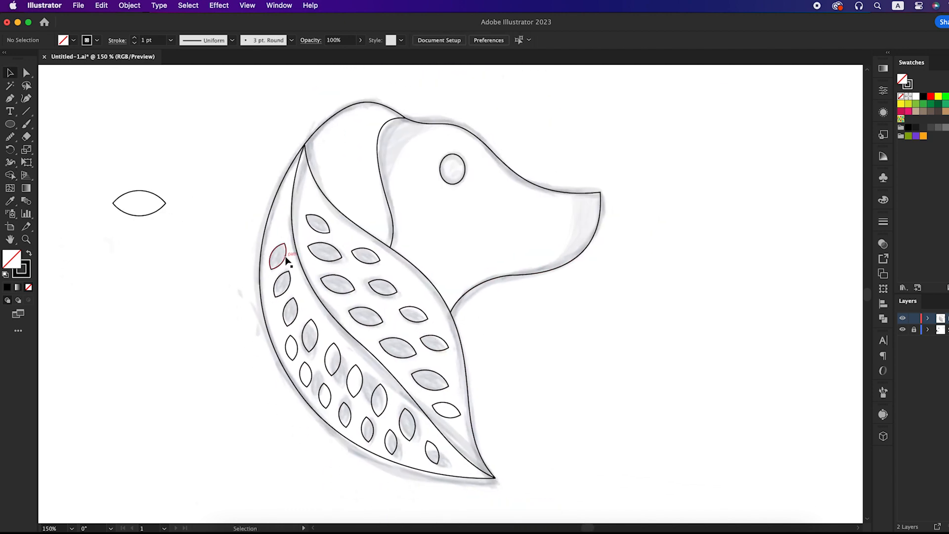
# Select all the small leaf shapes in both halves of the leaf ear and group them.
pyautogui.click(286, 257)
pyautogui.keyDown('shift'); pyautogui.click(289, 283); pyautogui.keyUp('shift')
pyautogui.keyDown('shift'); pyautogui.click(297, 306); pyautogui.keyUp('shift')
pyautogui.keyDown('shift'); pyautogui.click(297, 346); pyautogui.keyUp('shift')
pyautogui.keyDown('shift'); pyautogui.click(318, 338); pyautogui.keyUp('shift')
pyautogui.keyDown('shift'); pyautogui.click(311, 372); pyautogui.keyUp('shift')
pyautogui.keyDown('shift'); pyautogui.click(340, 350); pyautogui.keyUp('shift')
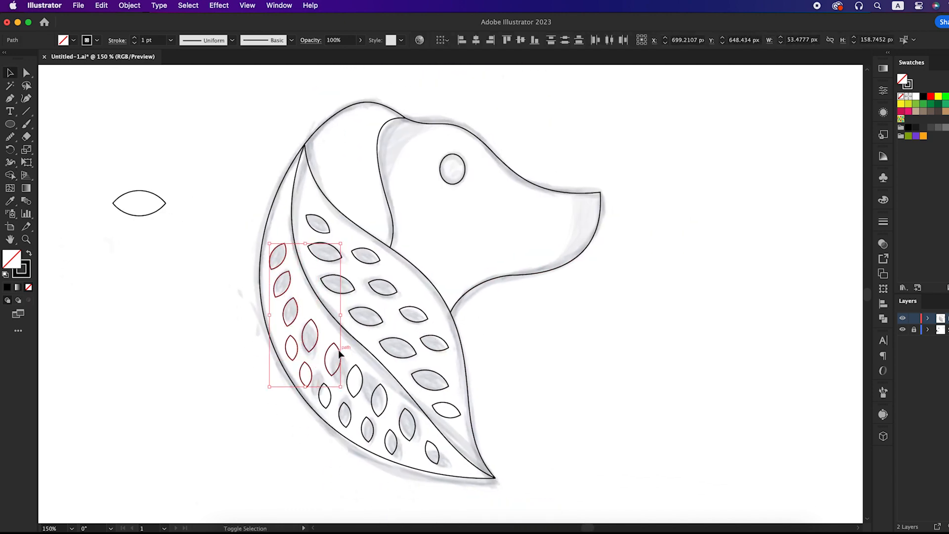
pyautogui.keyDown('shift'); pyautogui.click(325, 397); pyautogui.keyUp('shift')
pyautogui.keyDown('shift'); pyautogui.click(344, 416); pyautogui.keyUp('shift')
pyautogui.keyDown('shift'); pyautogui.click(355, 380); pyautogui.keyUp('shift')
pyautogui.keyDown('shift'); pyautogui.click(379, 399); pyautogui.keyUp('shift')
pyautogui.keyDown('shift'); pyautogui.click(367, 429); pyautogui.keyUp('shift')
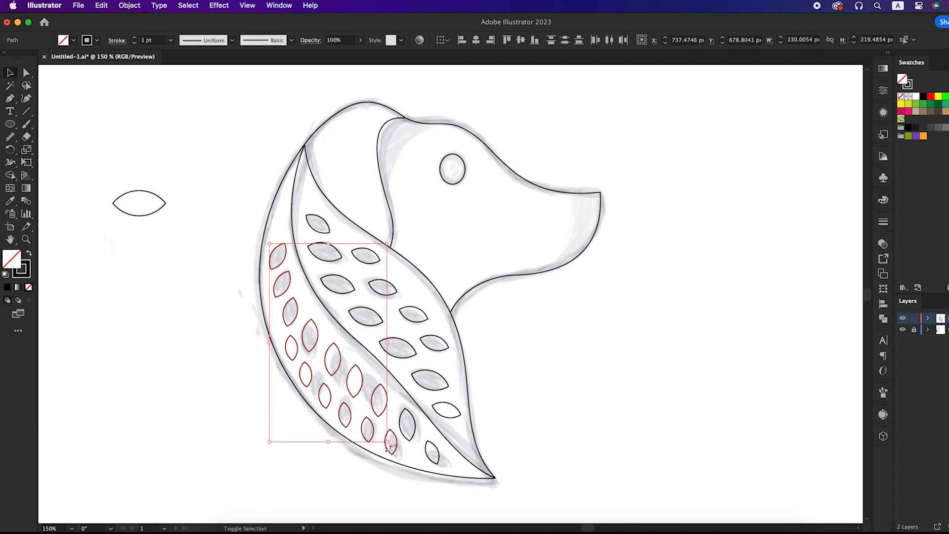
pyautogui.keyDown('shift'); pyautogui.click(391, 442); pyautogui.keyUp('shift')
pyautogui.keyDown('shift'); pyautogui.click(412, 437); pyautogui.keyUp('shift')
pyautogui.keyDown('shift'); pyautogui.click(432, 452); pyautogui.keyUp('shift')
pyautogui.keyDown('shift'); pyautogui.click(443, 383); pyautogui.keyUp('shift')
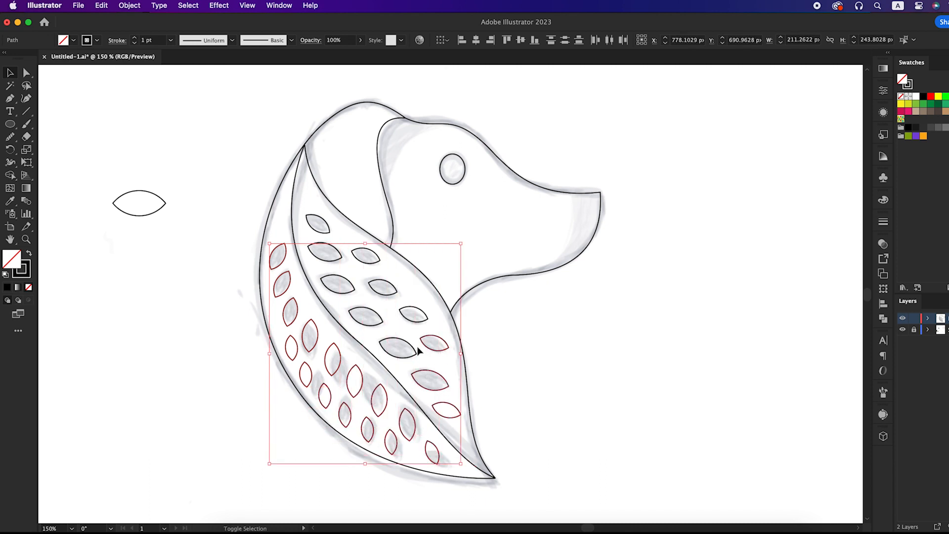
pyautogui.keyDown('shift'); pyautogui.click(381, 292); pyautogui.keyUp('shift')
pyautogui.keyDown('shift'); pyautogui.click(346, 286); pyautogui.keyUp('shift')
pyautogui.keyDown('shift'); pyautogui.click(339, 259); pyautogui.keyUp('shift')
pyautogui.keyDown('shift'); pyautogui.click(326, 227); pyautogui.keyUp('shift')
pyautogui.click(129, 6)
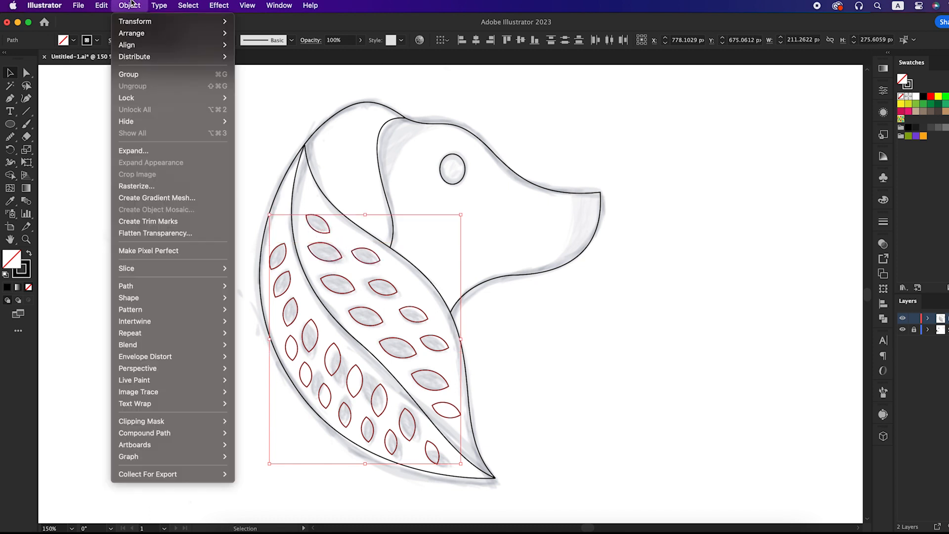
pyautogui.click(145, 75)
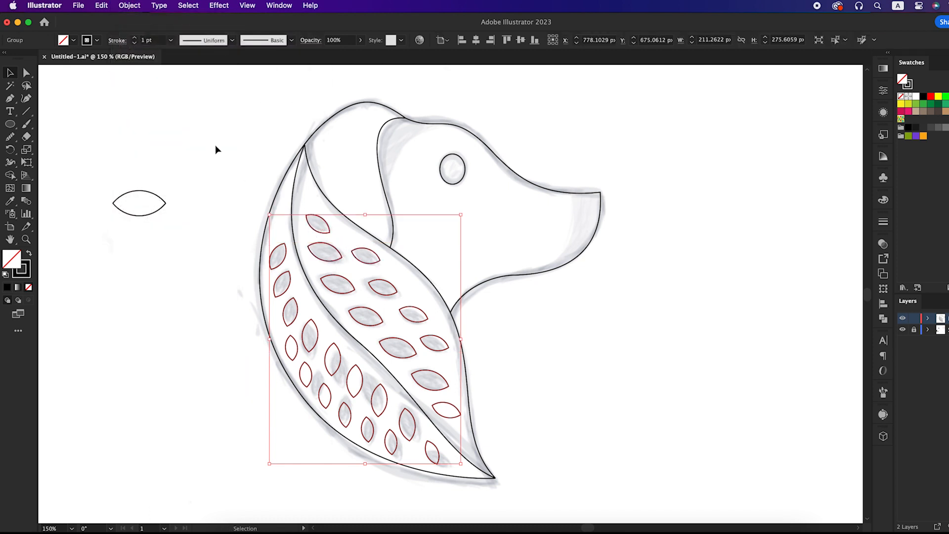
# Cut the group of small leaf shapes from the artwork and delete the spare leaf shape beside the dog.
pyautogui.click(102, 5)
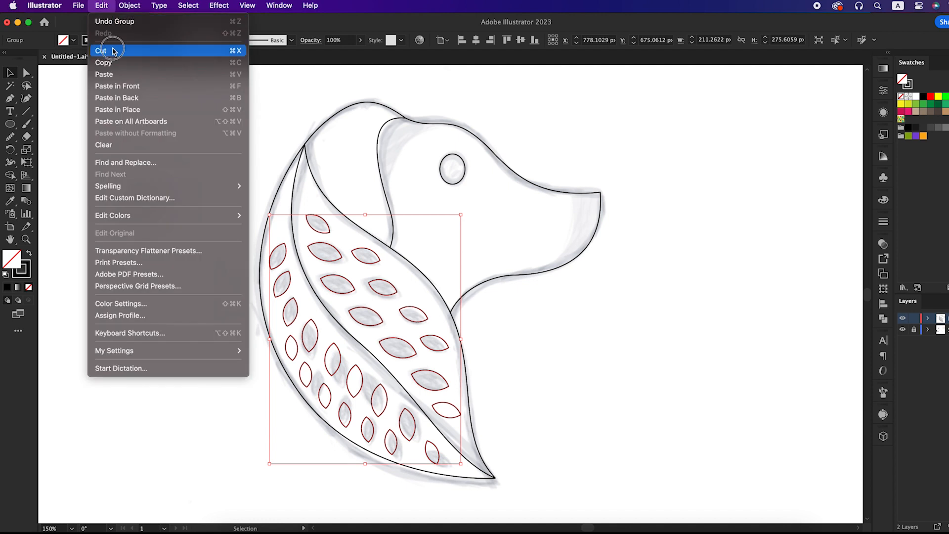
pyautogui.click(106, 51)
pyautogui.moveTo(129, 149); pyautogui.dragTo(162, 231)
pyautogui.press('Delete')
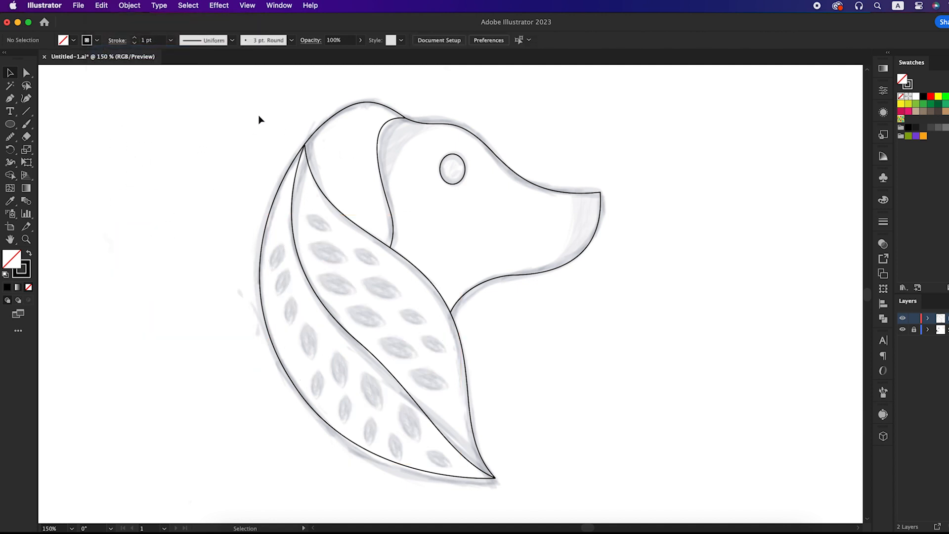
# Set the stroke weight of the dog head and leaf outline to 20 pt.
pyautogui.click(412, 477)
pyautogui.click(151, 41)
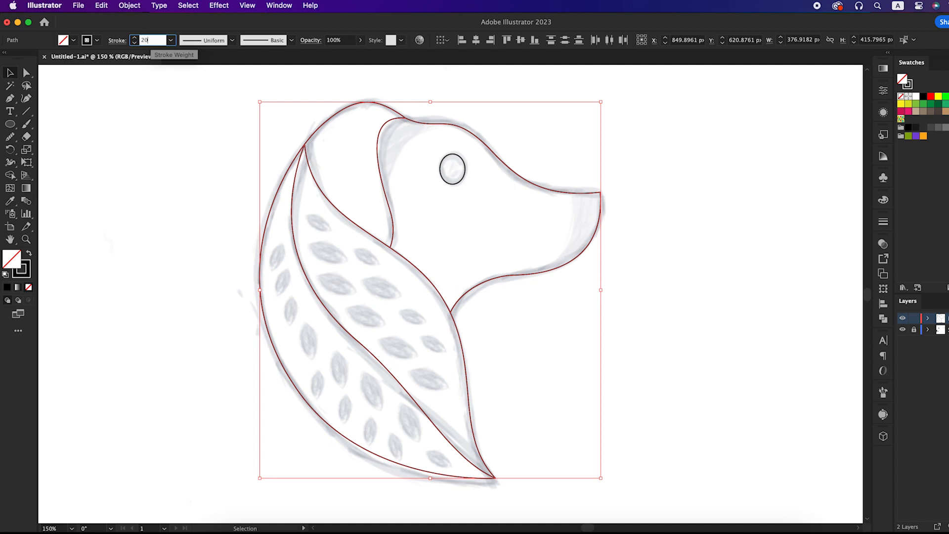
pyautogui.write('20')
pyautogui.press('Return')
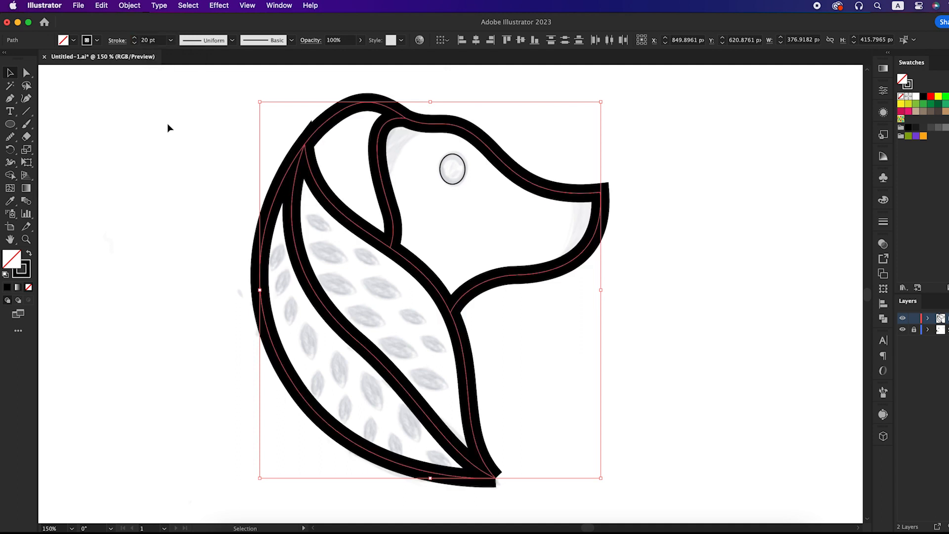
# Swap the fill and stroke of the eye ellipse so it is solid black without an outline.
pyautogui.click(413, 173)
pyautogui.moveTo(457, 175); pyautogui.dragTo(458, 176)
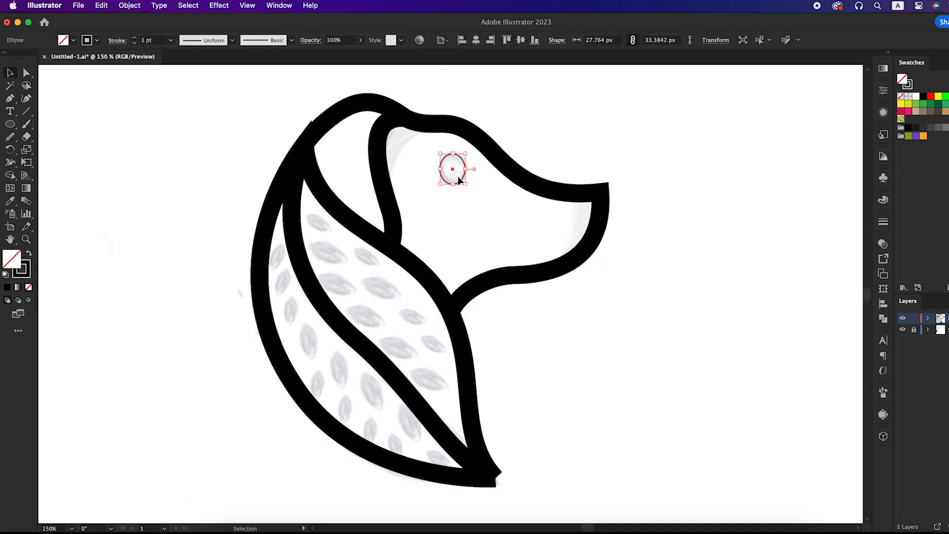
pyautogui.hotkey('shift', 'x')
pyautogui.click(465, 231)
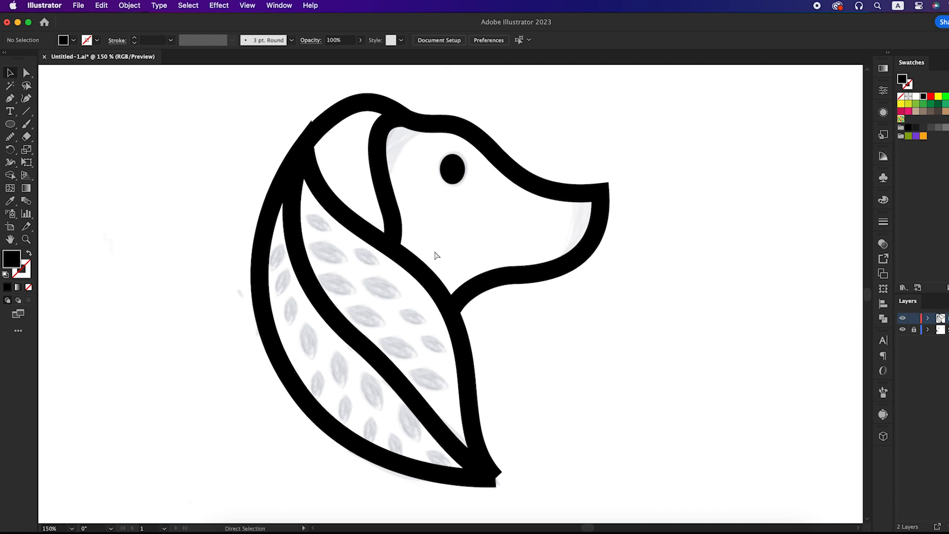
# Paste the small leaf group in front, scale it to about 203 × 265 px, refit it inside the outline and swap its stroke to a black fill.
pyautogui.press('super+f')
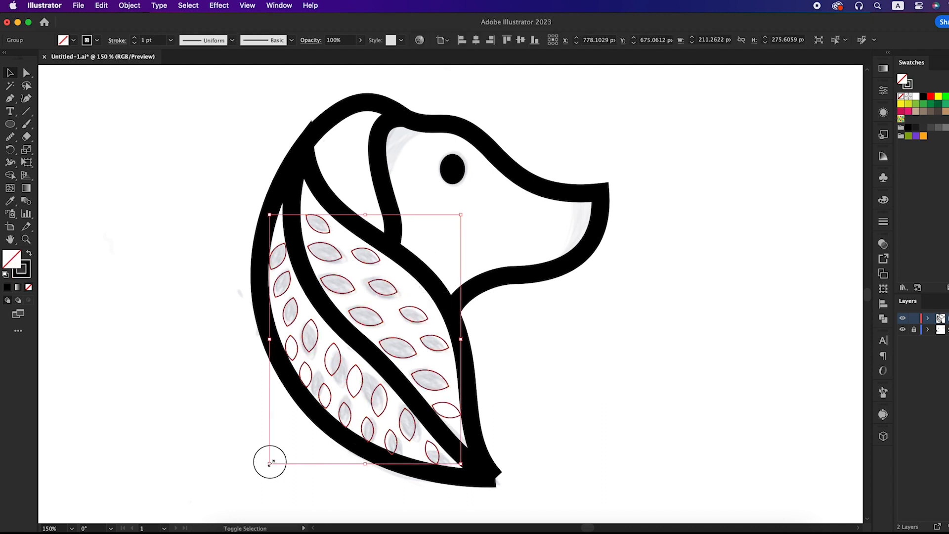
pyautogui.moveTo(270, 463); pyautogui.dragTo(277, 453)
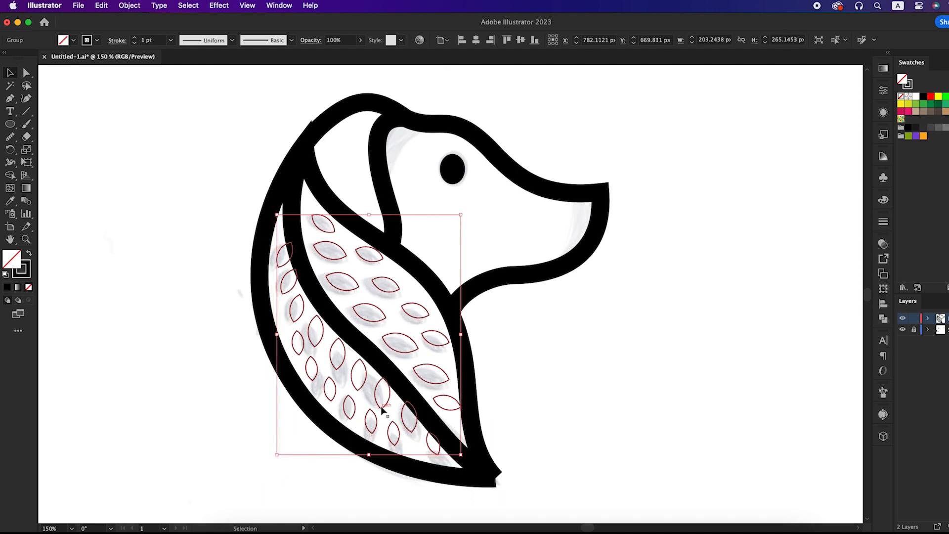
pyautogui.moveTo(382, 406); pyautogui.dragTo(384, 409)
pyautogui.hotkey('shift', 'x')
pyautogui.click(210, 366)
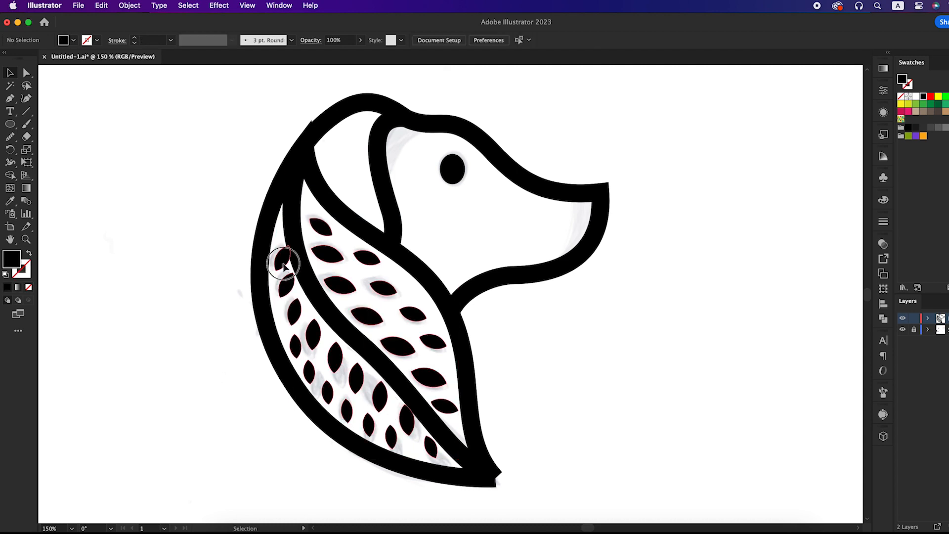
# Ungroup the small leaf shapes and delete the uppermost one in the rear half of the leaf.
pyautogui.click(283, 265)
pyautogui.rightClick(284, 266)
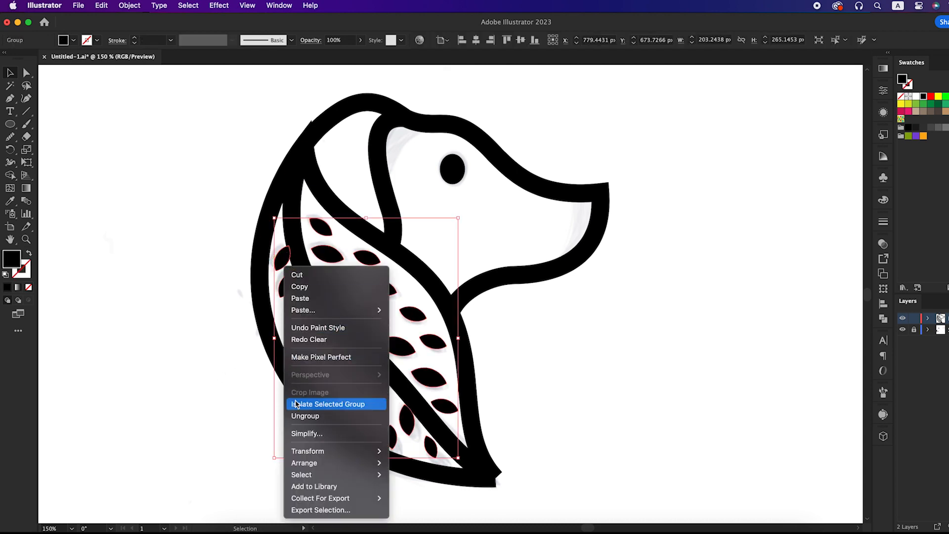
pyautogui.click(302, 416)
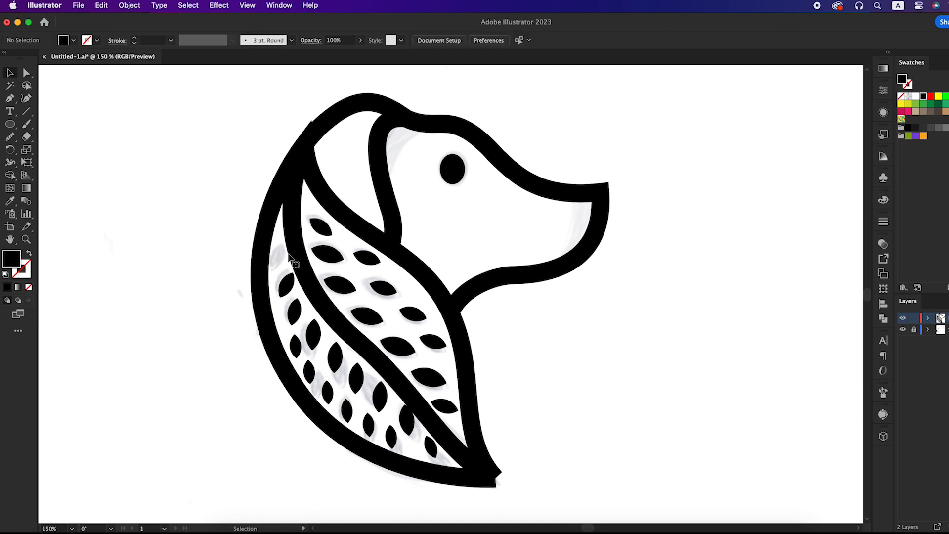
pyautogui.scroll(-2, 495, 470)
pyautogui.hscroll(1, 496, 470)
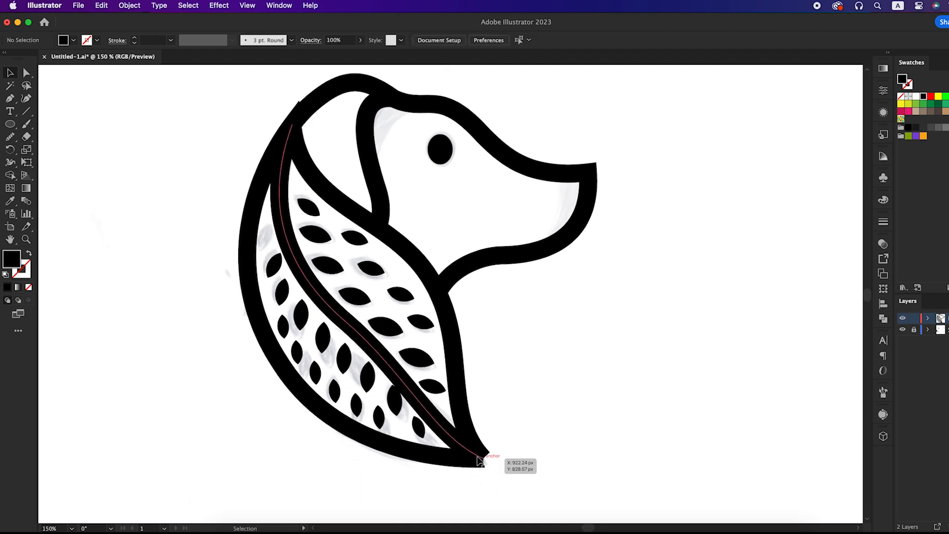
# Select the whole dog artwork and expand its fill and stroke into shapes.
pyautogui.scroll(-1, 478, 460)
pyautogui.moveTo(544, 428); pyautogui.dragTo(582, 483)
pyautogui.click(124, 5)
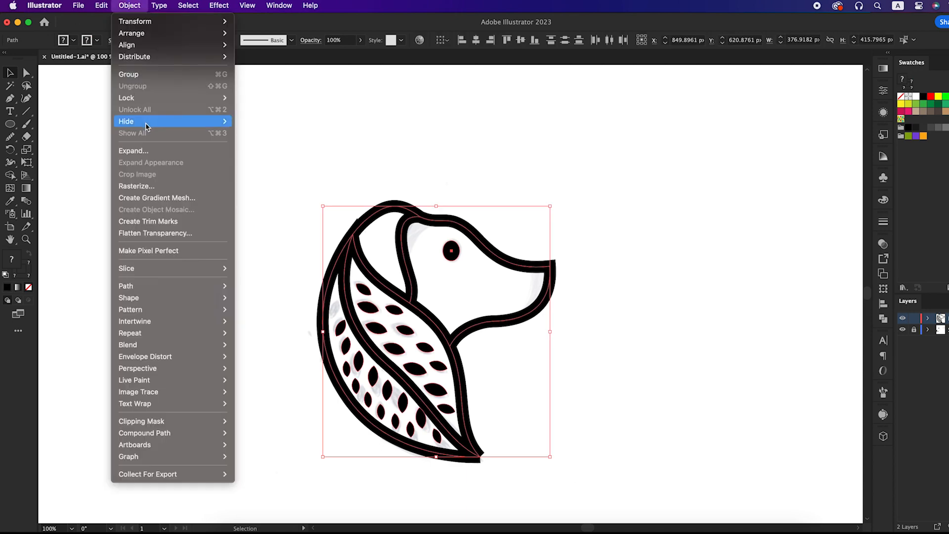
pyautogui.click(141, 151)
pyautogui.click(230, 301)
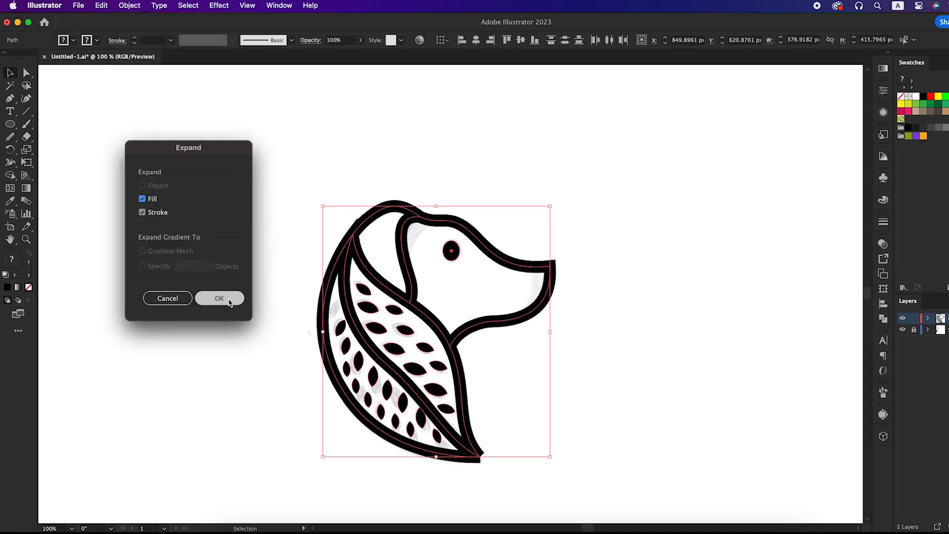
# Clean the leaf tip into a single point and trim the spike protruding where leaf and head meet with Shape Builder.
pyautogui.click(490, 476)
pyautogui.moveTo(486, 480); pyautogui.dragTo(441, 487)
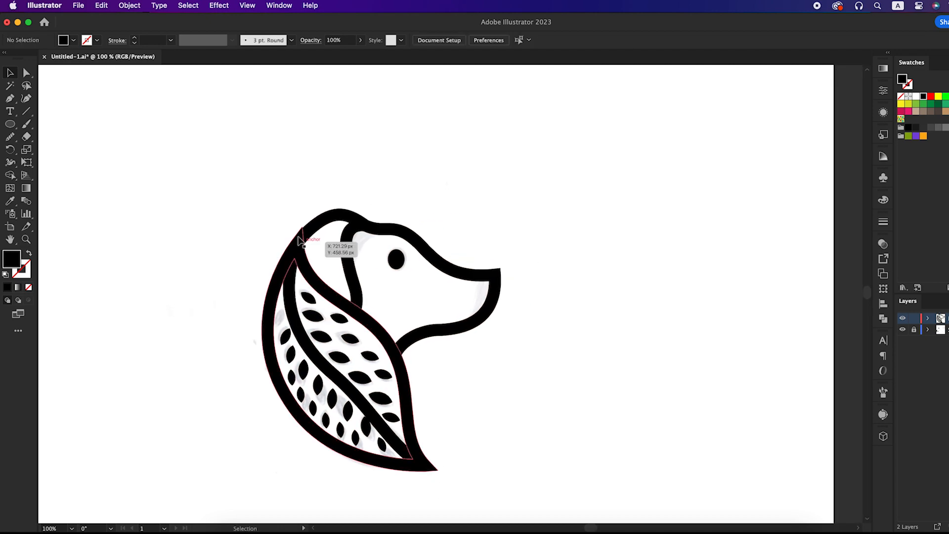
pyautogui.scroll(6, 318, 249)
pyautogui.press('a')
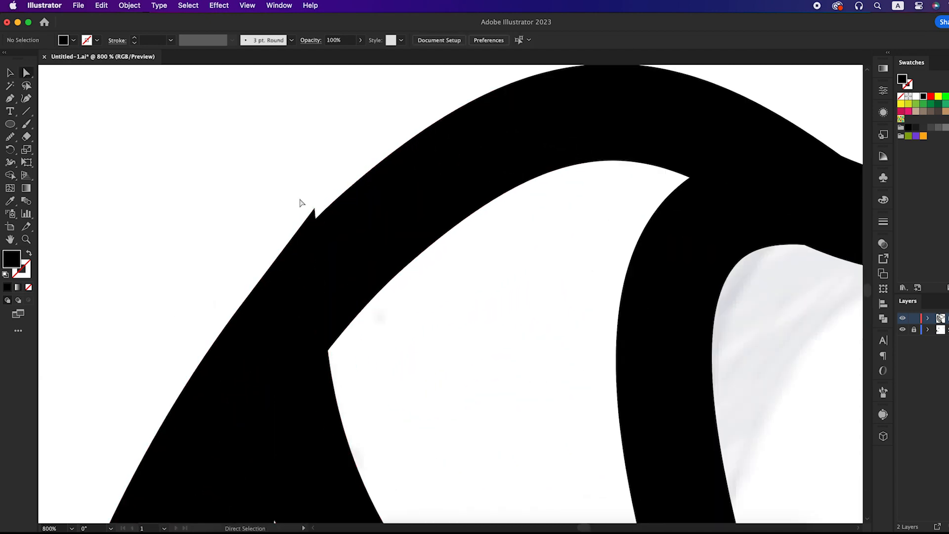
pyautogui.moveTo(300, 200); pyautogui.dragTo(317, 228)
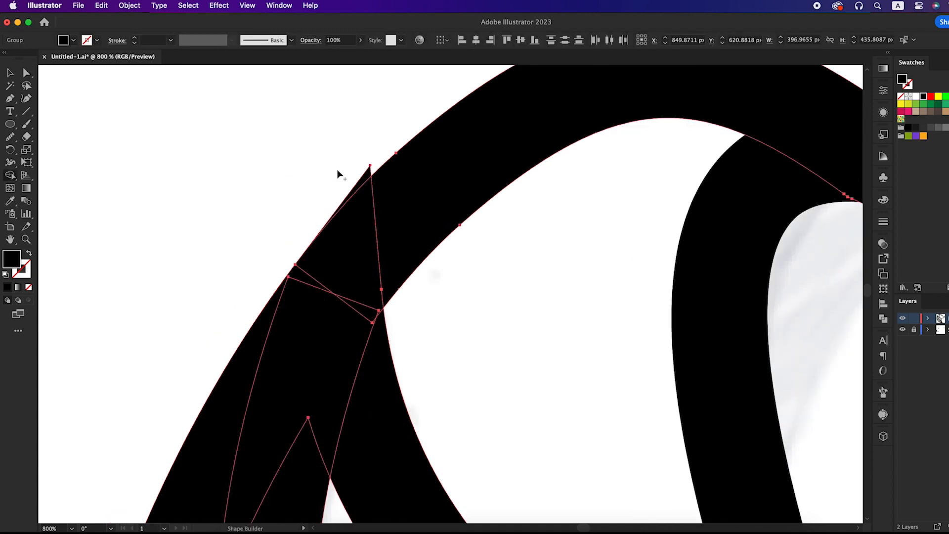
pyautogui.scroll(2, 355, 177)
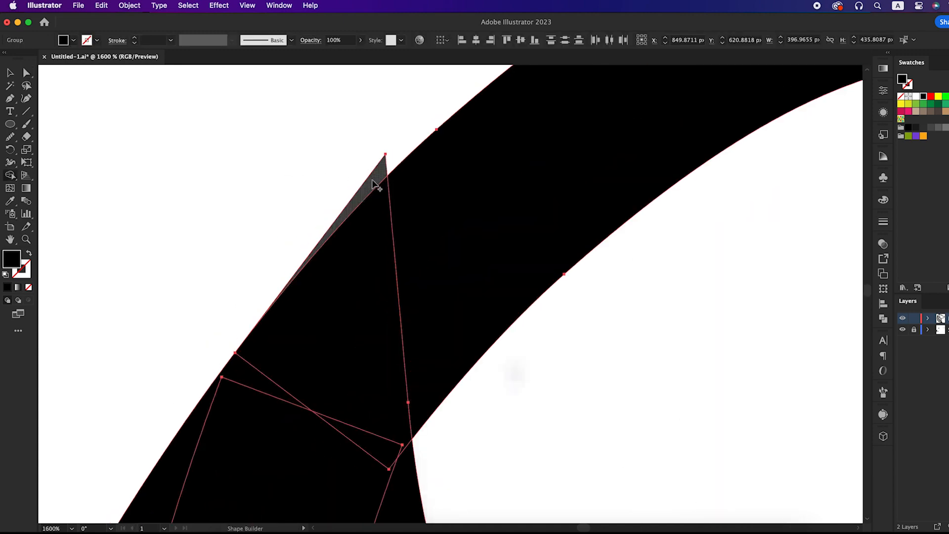
pyautogui.keyDown('alt'); pyautogui.click(373, 179); pyautogui.keyUp('alt')
pyautogui.scroll(-8, 353, 145)
pyautogui.press('v')
pyautogui.click(549, 263)
# Select the complete dog logo, unite its shapes with Pathfinder and deselect it.
pyautogui.scroll(-2, 546, 275)
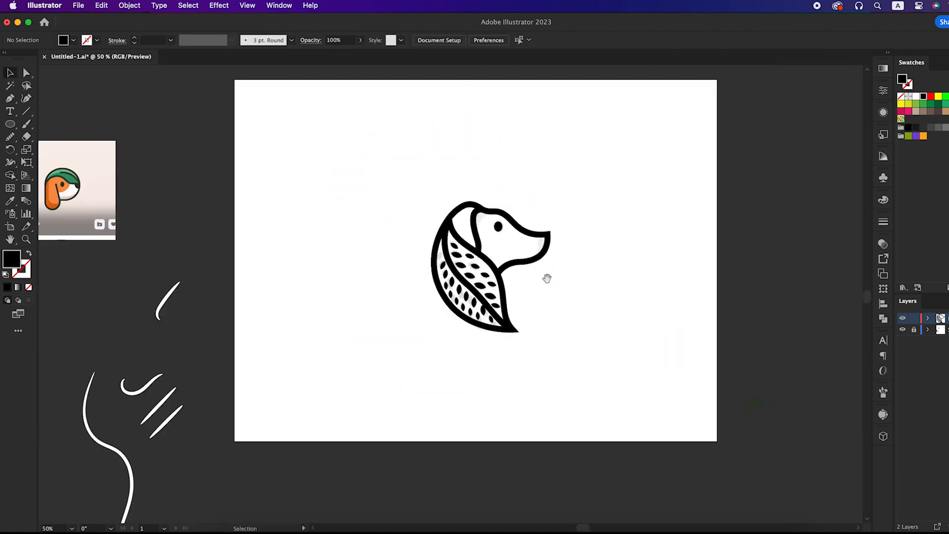
pyautogui.moveTo(547, 276); pyautogui.dragTo(489, 297)
pyautogui.scroll(1, 488, 299)
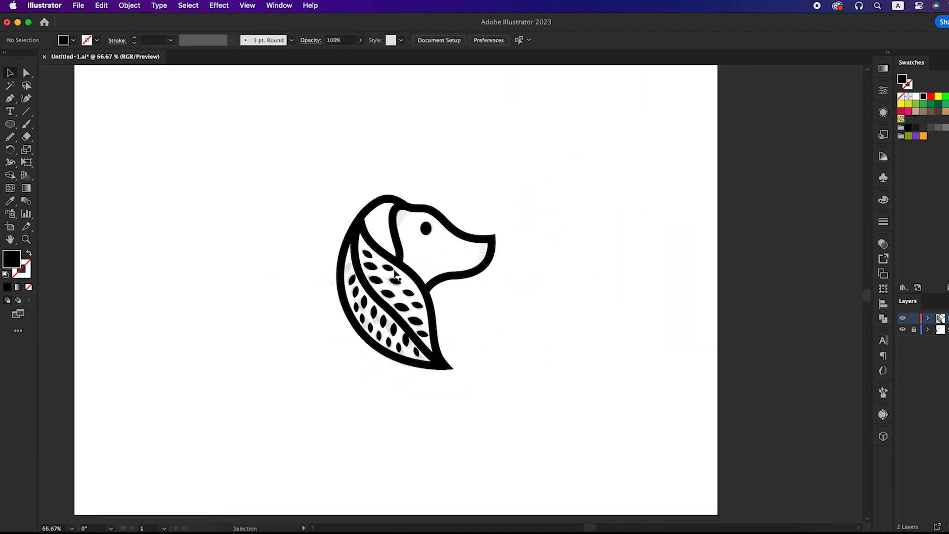
pyautogui.moveTo(278, 173); pyautogui.dragTo(541, 397)
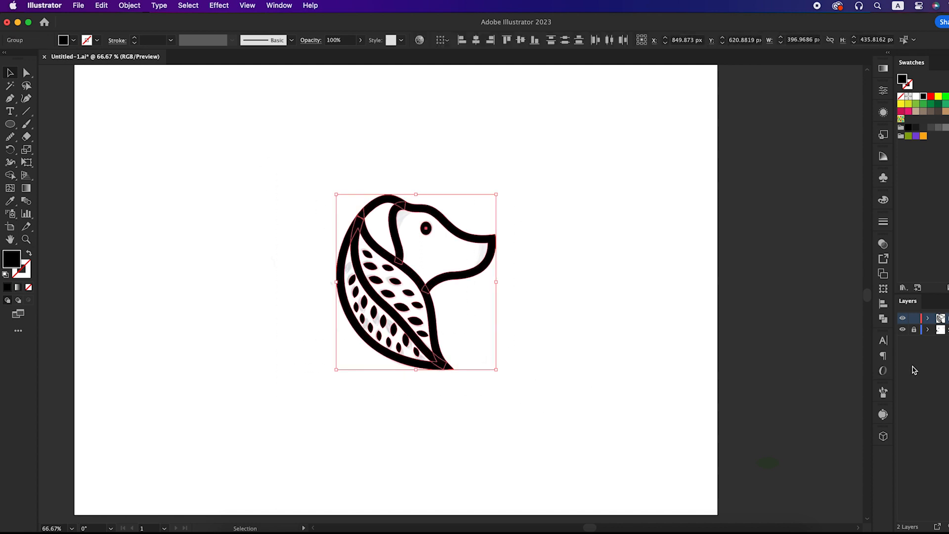
pyautogui.click(883, 319)
pyautogui.click(754, 268)
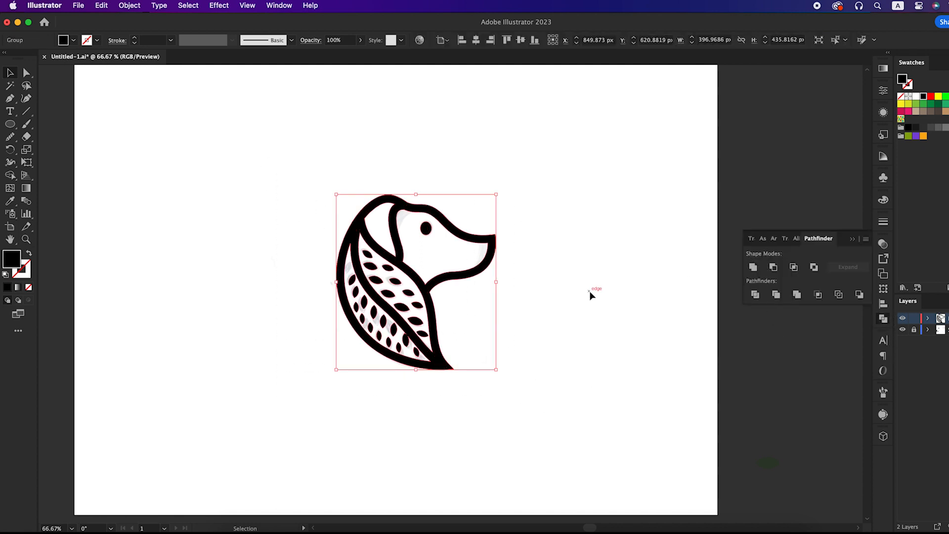
pyautogui.click(524, 298)
pyautogui.press('super+1')
pyautogui.moveTo(495, 298); pyautogui.dragTo(526, 316)
pyautogui.click(511, 283)
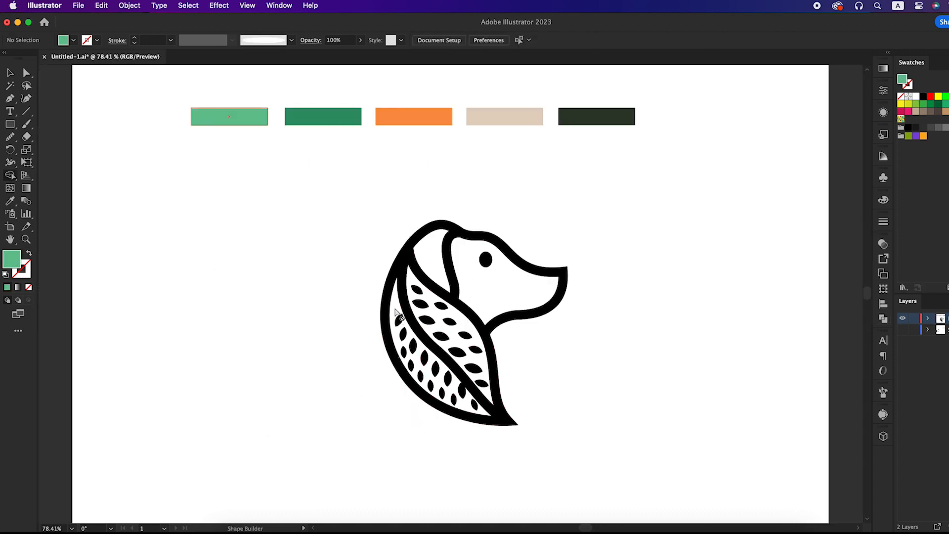
# Recolour the whole dog logo with the darkest green from the sample rectangles using the Eyedropper.
pyautogui.press('v')
pyautogui.click(397, 313)
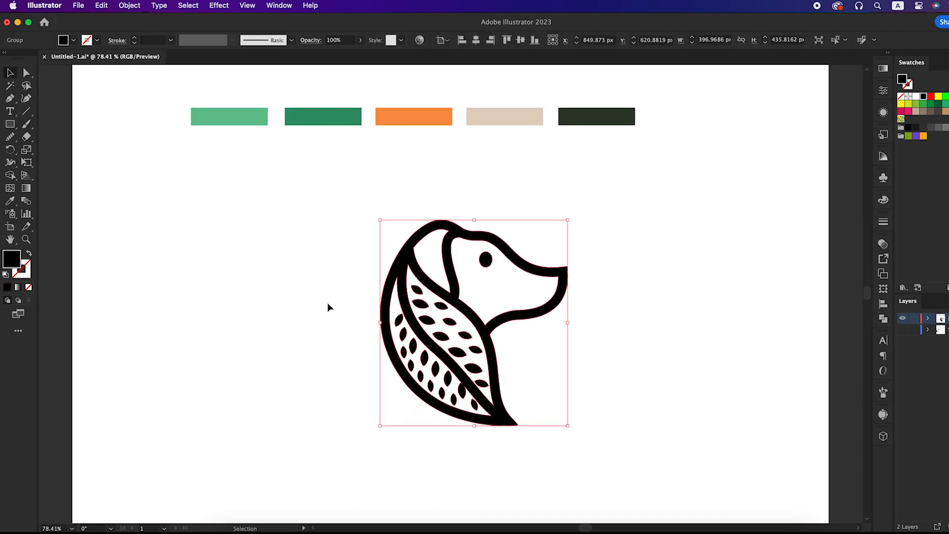
pyautogui.click(10, 201)
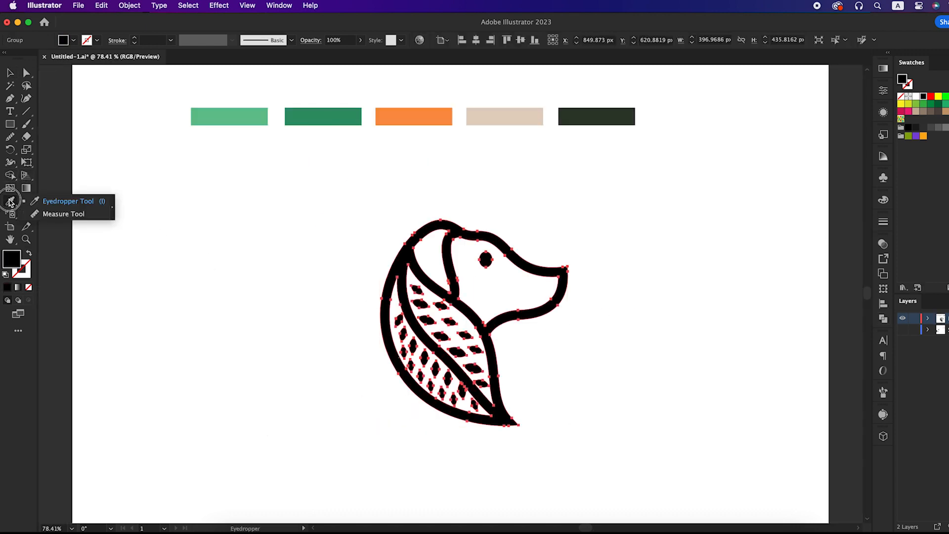
pyautogui.click(583, 116)
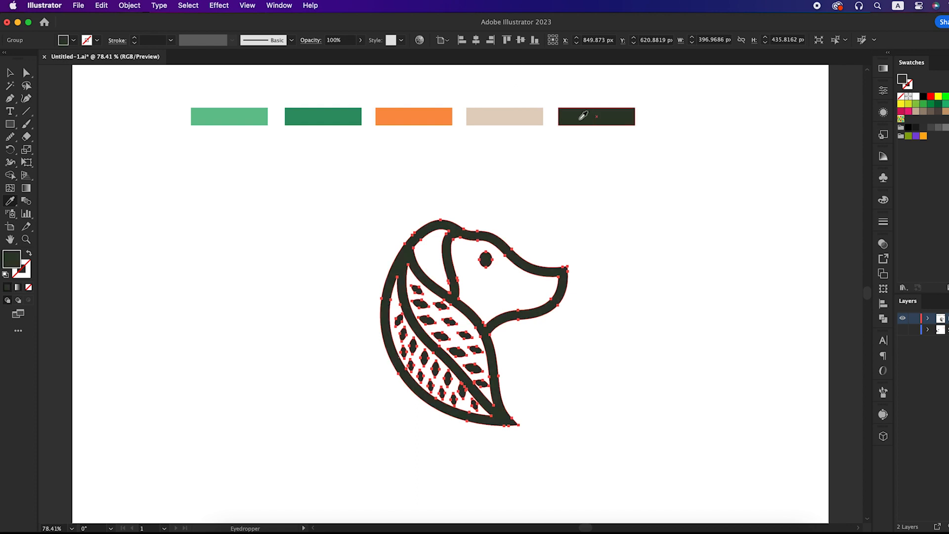
pyautogui.press('v')
pyautogui.click(583, 191)
# Fill both leaf halves, the face and the ear of the dog logo as separate shapes with Shape Builder.
pyautogui.click(483, 327)
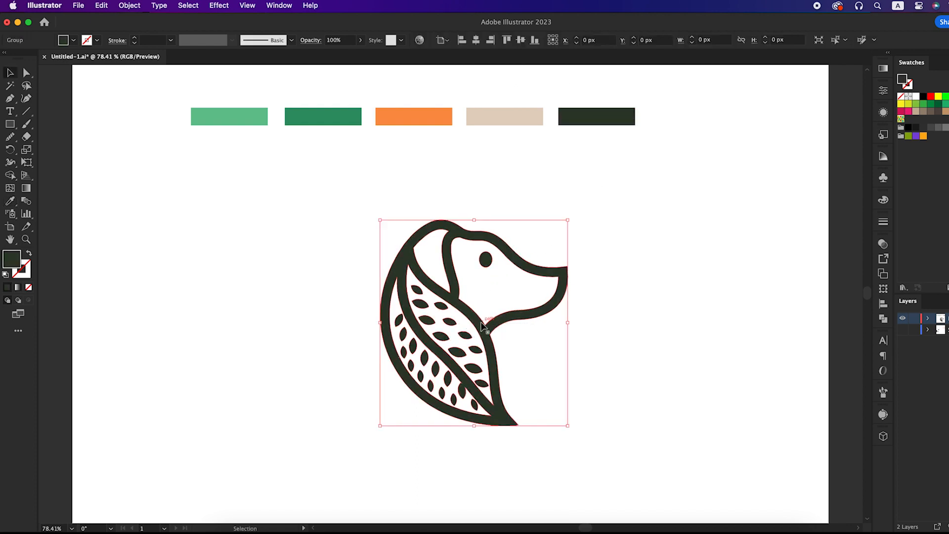
pyautogui.moveTo(10, 177); pyautogui.dragTo(55, 174)
pyautogui.click(397, 306)
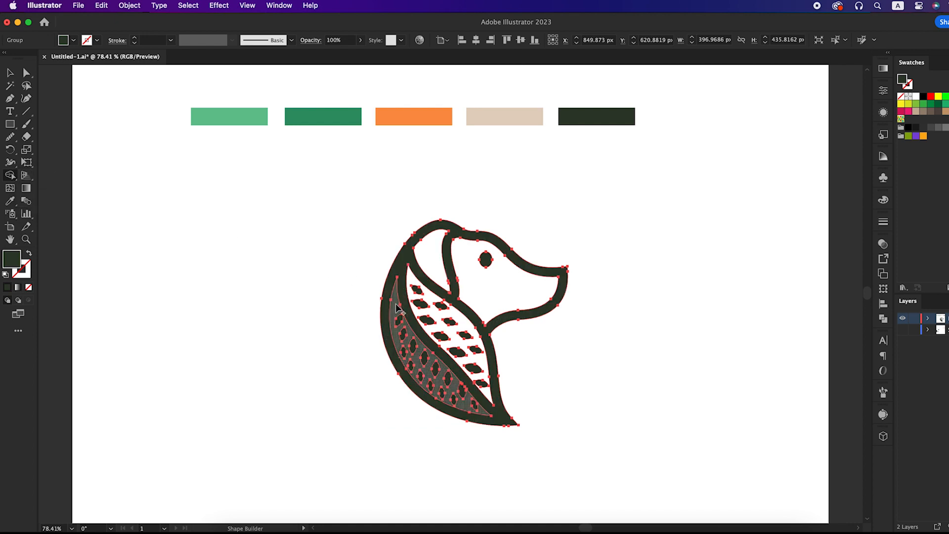
pyautogui.click(452, 317)
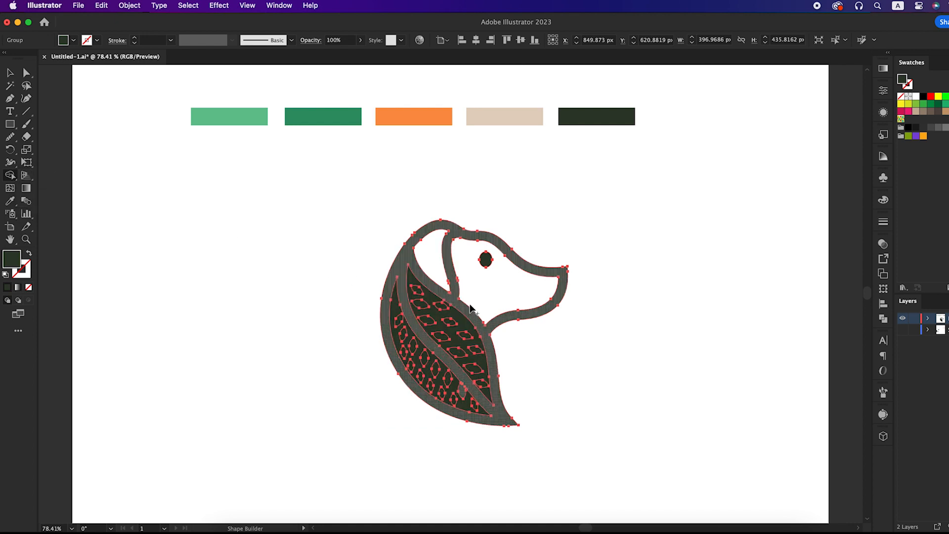
pyautogui.click(485, 289)
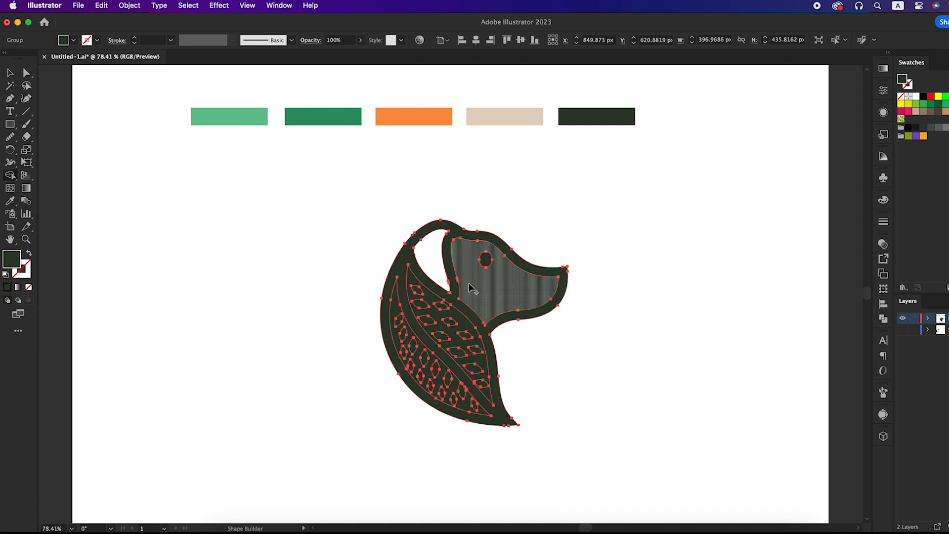
pyautogui.click(430, 262)
pyautogui.press('v')
pyautogui.click(530, 351)
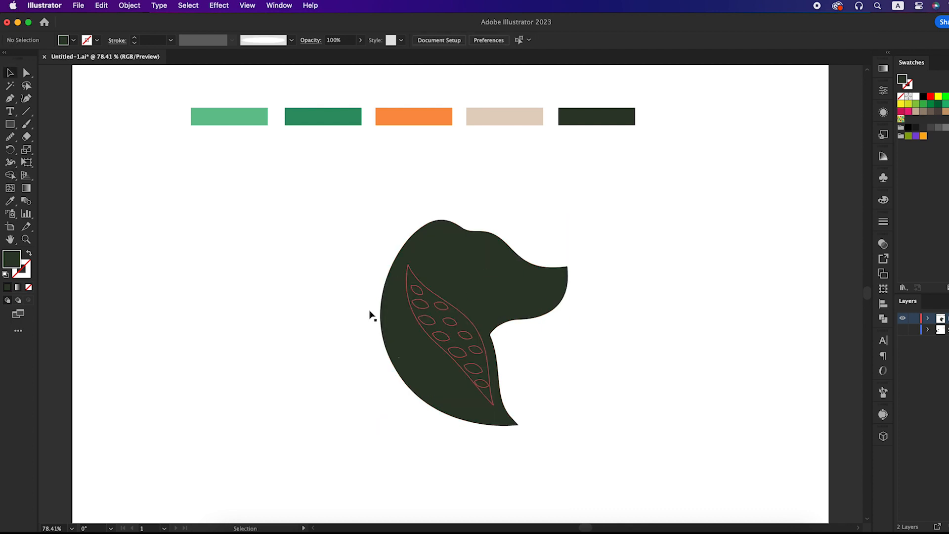
# Recolour the lower-left leaf half with the darker mid-green sample using the Eyedropper.
pyautogui.click(27, 73)
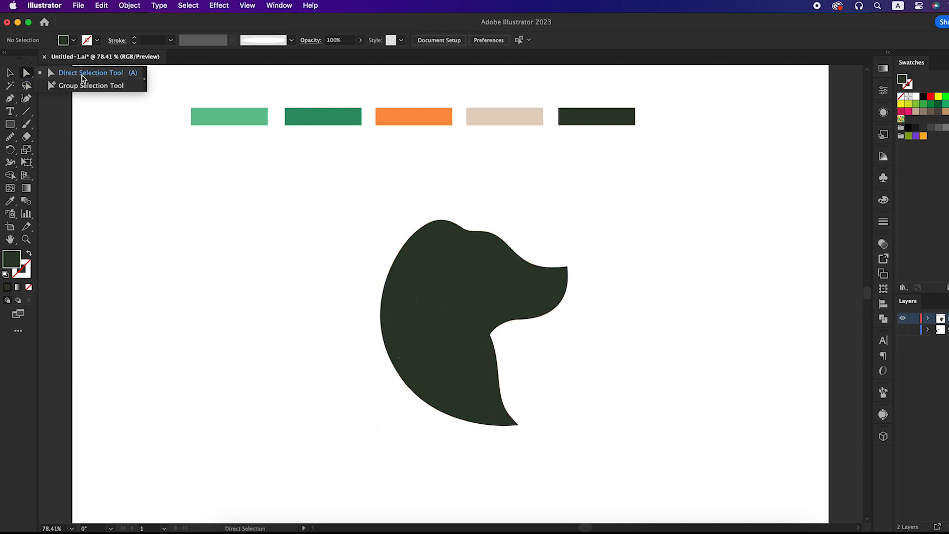
pyautogui.scroll(1, 434, 390)
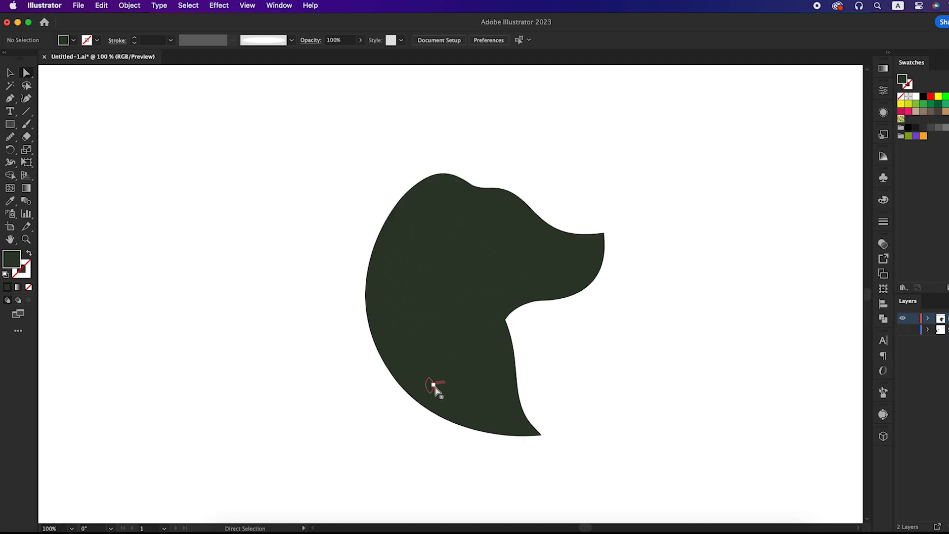
pyautogui.click(441, 387)
pyautogui.scroll(-2, 441, 386)
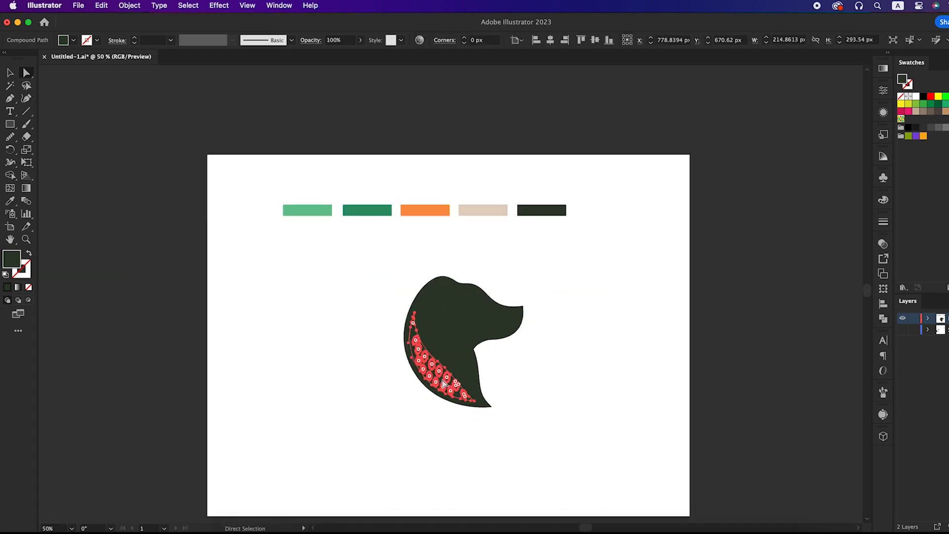
pyautogui.press('i')
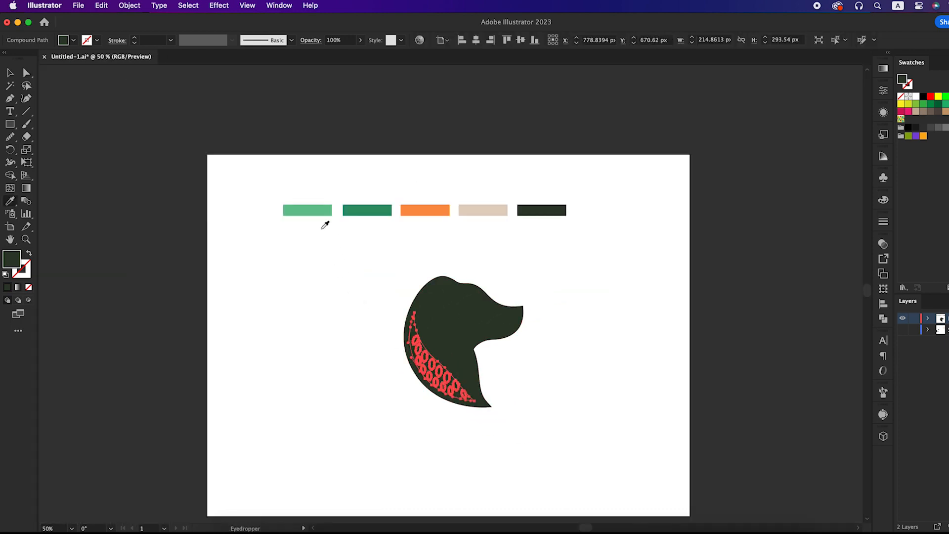
pyautogui.click(369, 207)
pyautogui.press('a')
pyautogui.click(324, 269)
# Recolour the upper-right leaf half with the light green sample using the Eyedropper and deselect it.
pyautogui.scroll(1, 434, 333)
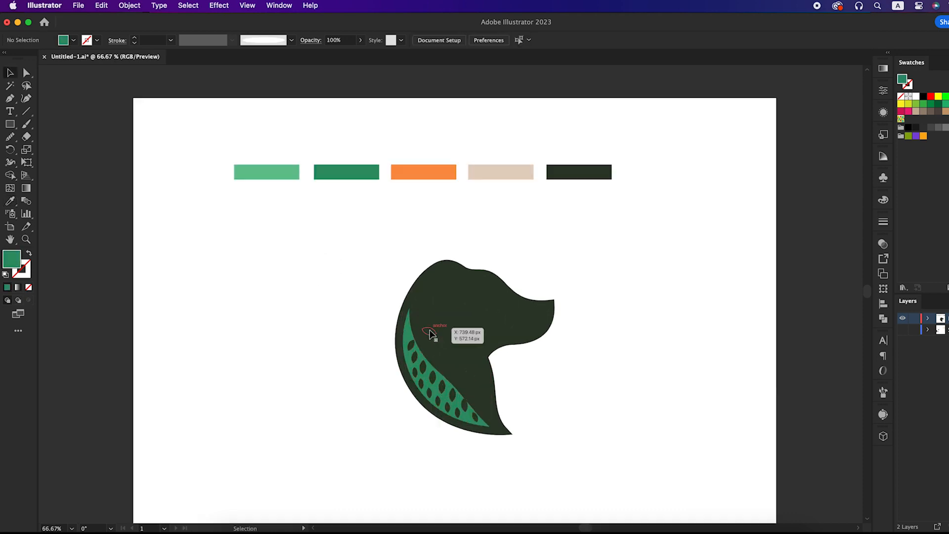
pyautogui.click(471, 354)
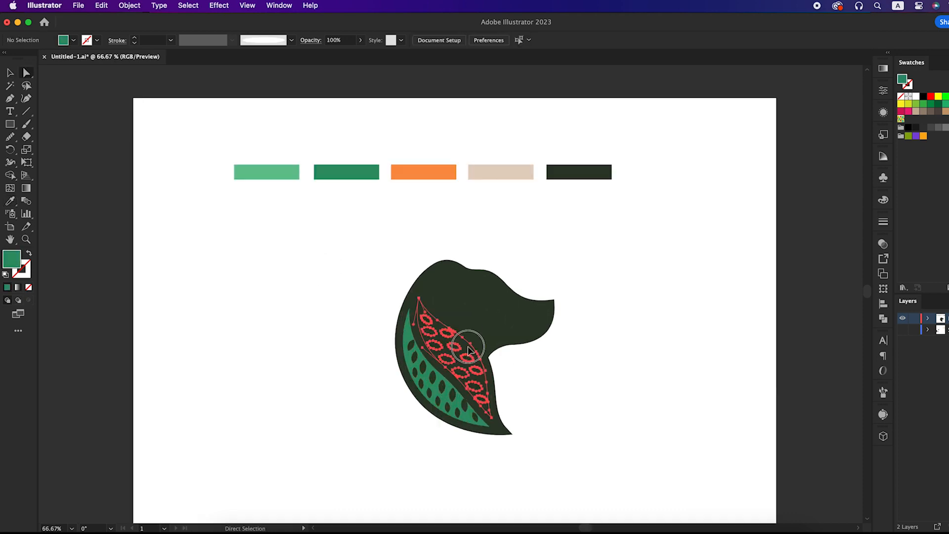
pyautogui.press('i')
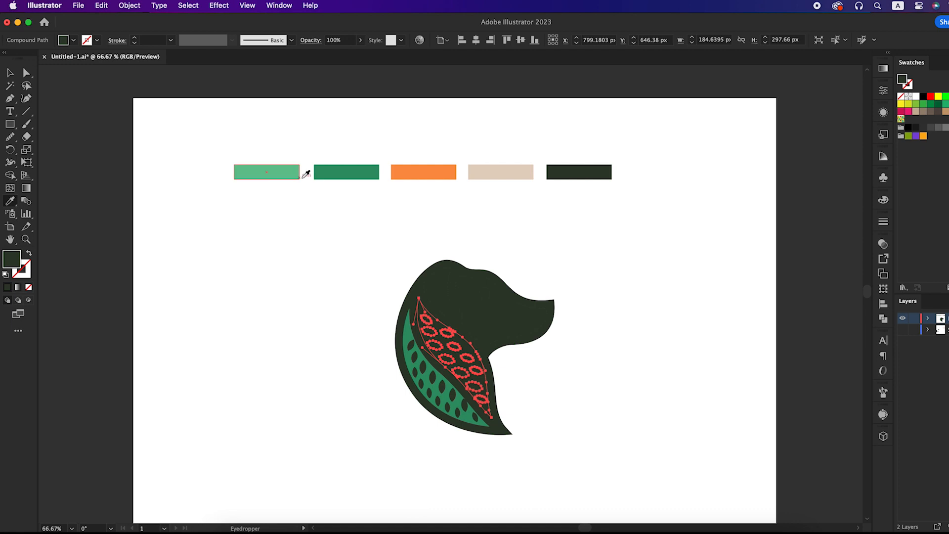
pyautogui.click(294, 169)
pyautogui.press('v')
pyautogui.click(303, 233)
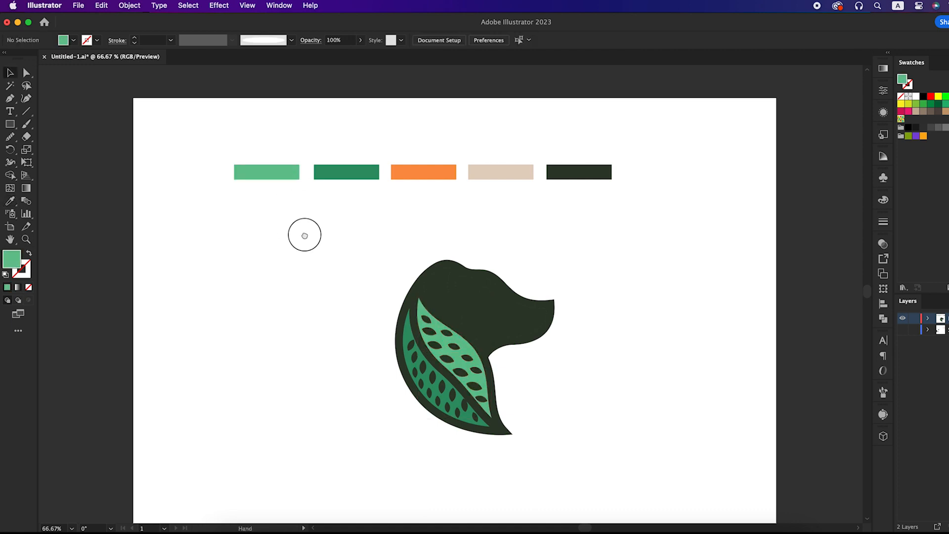
# Recolour the dog's face shape white by sampling the blank artboard with the Eyedropper.
pyautogui.scroll(1, 303, 233)
pyautogui.click(474, 328)
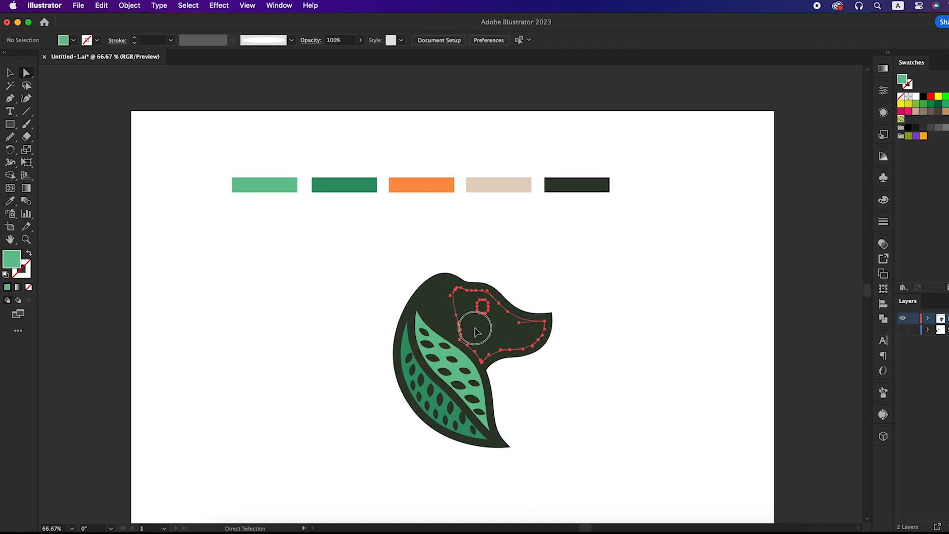
pyautogui.press('i')
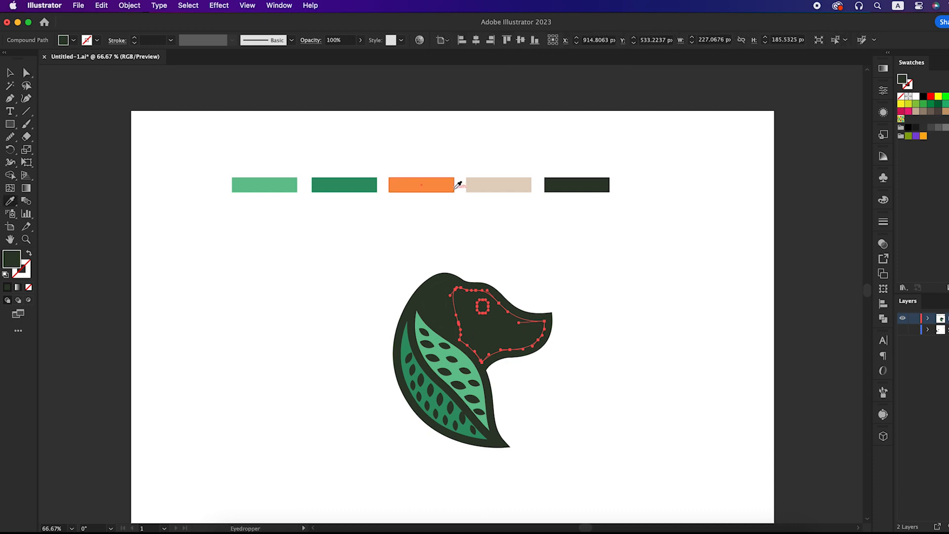
pyautogui.click(552, 222)
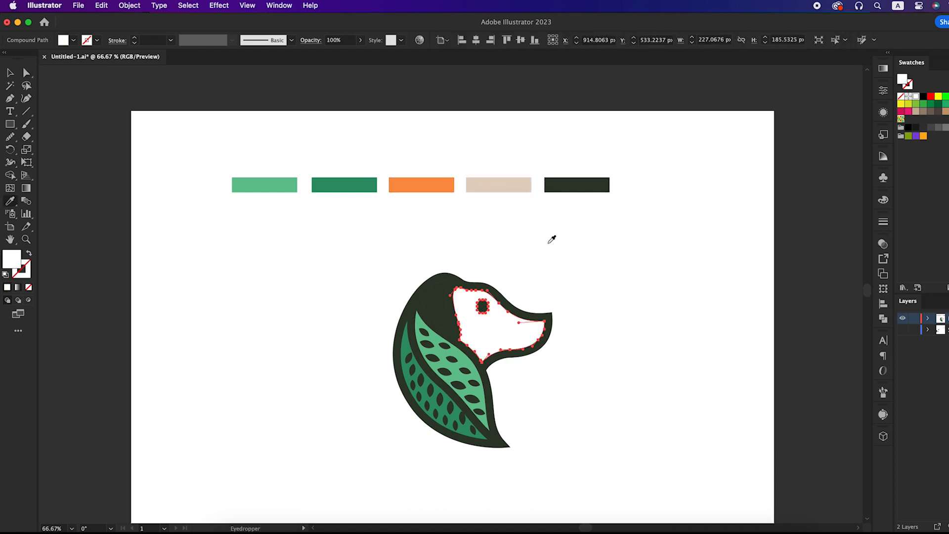
pyautogui.press('v')
pyautogui.click(554, 242)
# Recolour the dog's ear shape with the orange sample using the Eyedropper and deselect it.
pyautogui.press('a')
pyautogui.click(439, 306)
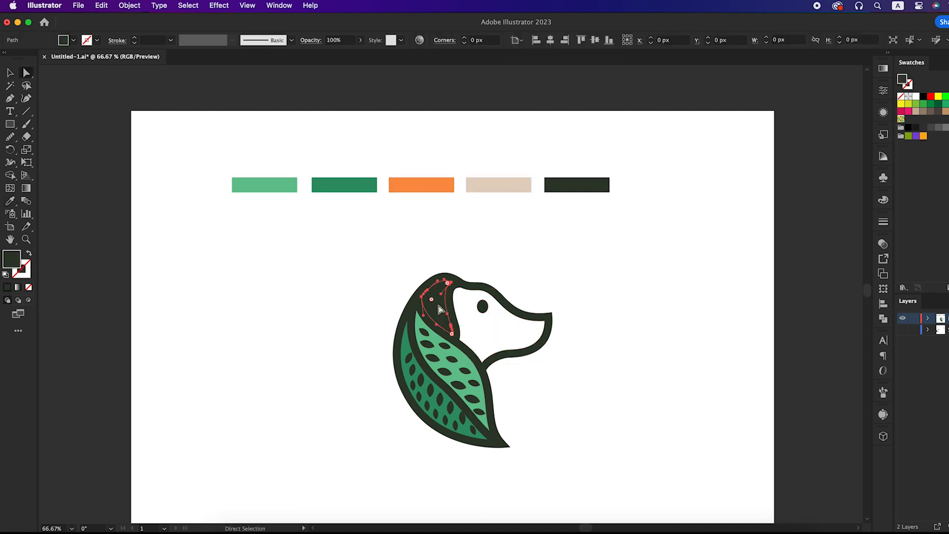
pyautogui.press('i')
pyautogui.click(427, 186)
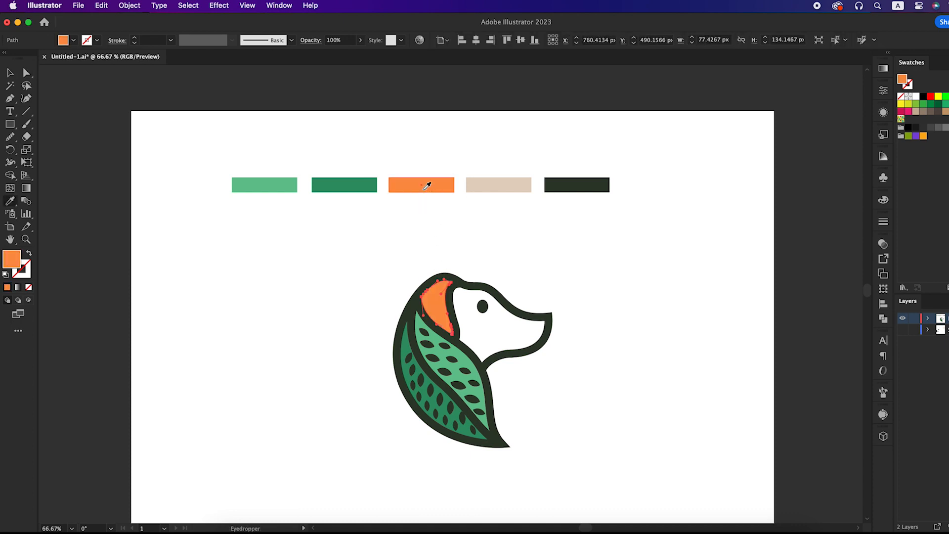
pyautogui.press('v')
pyautogui.click(525, 255)
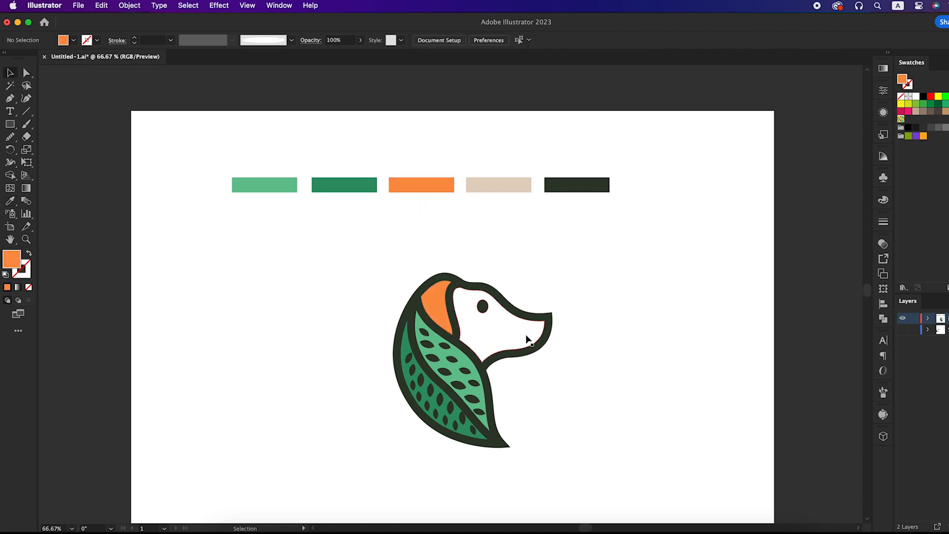
# Draw a closed patch over the tip of the dog's muzzle with the Pen tool, curving its inner edge.
pyautogui.click(527, 340)
pyautogui.press('super+1')
pyautogui.click(543, 253)
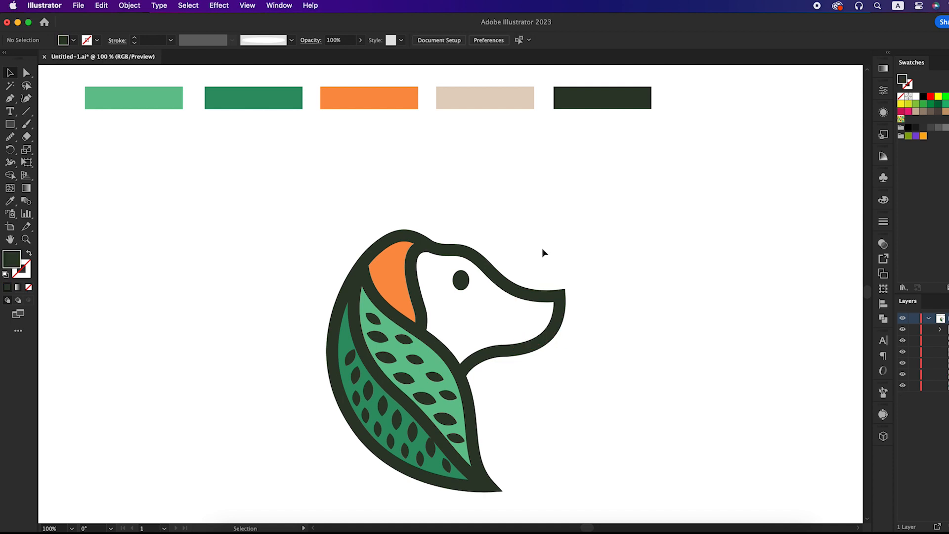
pyautogui.press('p')
pyautogui.click(534, 298)
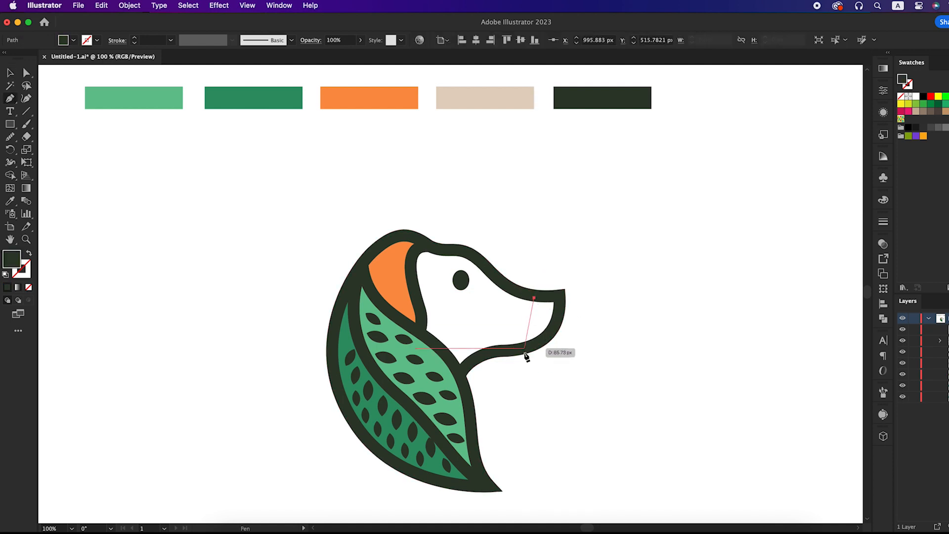
pyautogui.click(523, 349)
pyautogui.moveTo(522, 351); pyautogui.dragTo(506, 363)
pyautogui.click(525, 345)
pyautogui.click(531, 347)
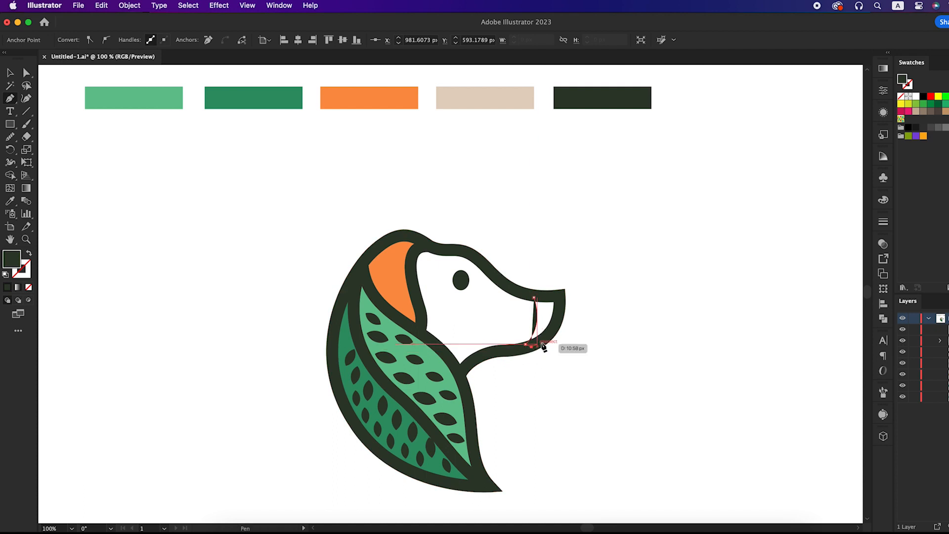
pyautogui.click(554, 330)
pyautogui.click(559, 295)
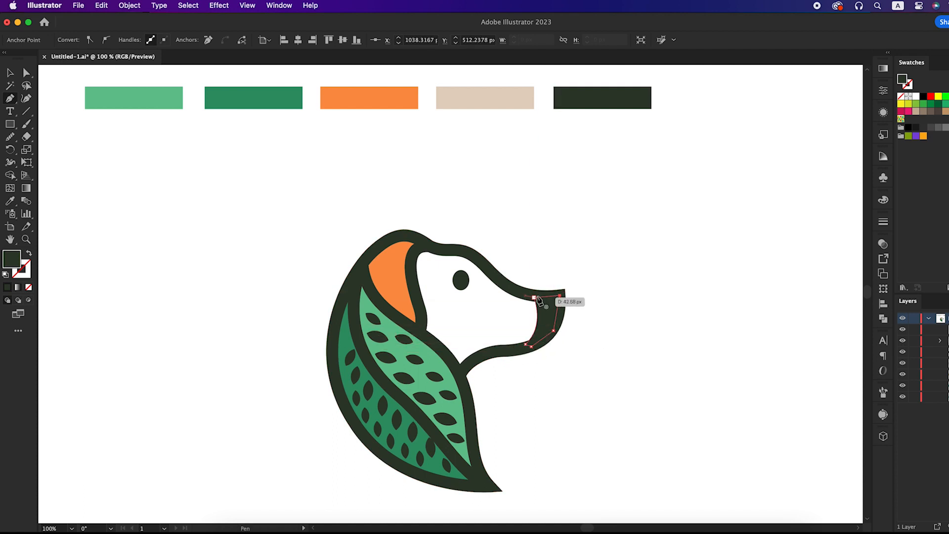
# Colour the muzzle patch with the orange sample using the Eyedropper and deselect it.
pyautogui.click(391, 94)
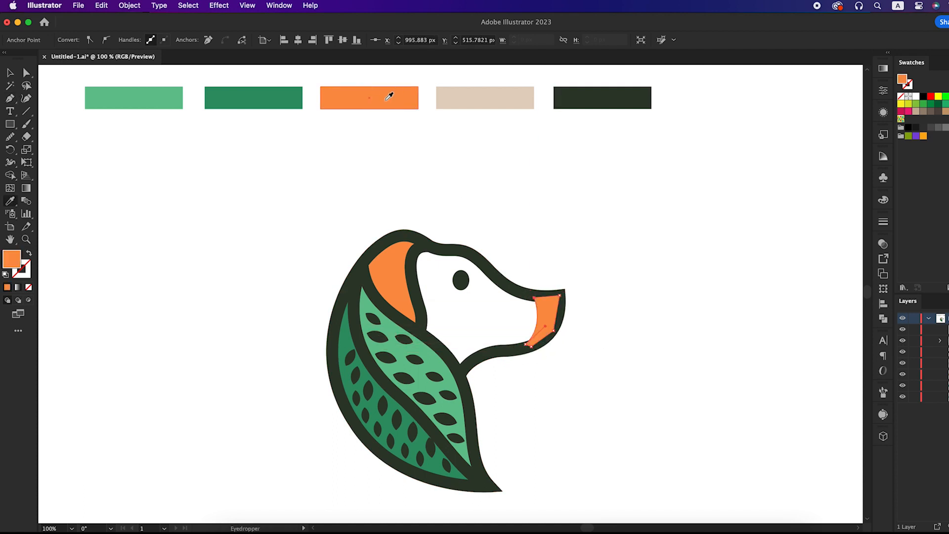
pyautogui.press('v')
pyautogui.click(532, 249)
# Cut the muzzle patch and paste it in back of the selected dog logo so it sits behind the outline.
pyautogui.click(546, 308)
pyautogui.click(101, 5)
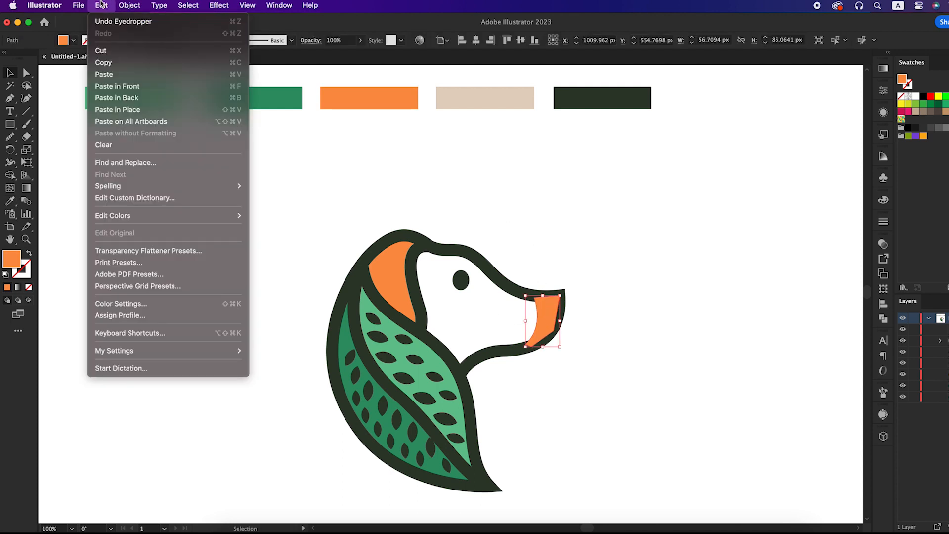
pyautogui.click(136, 63)
pyautogui.press('Delete')
pyautogui.moveTo(657, 269); pyautogui.dragTo(544, 316)
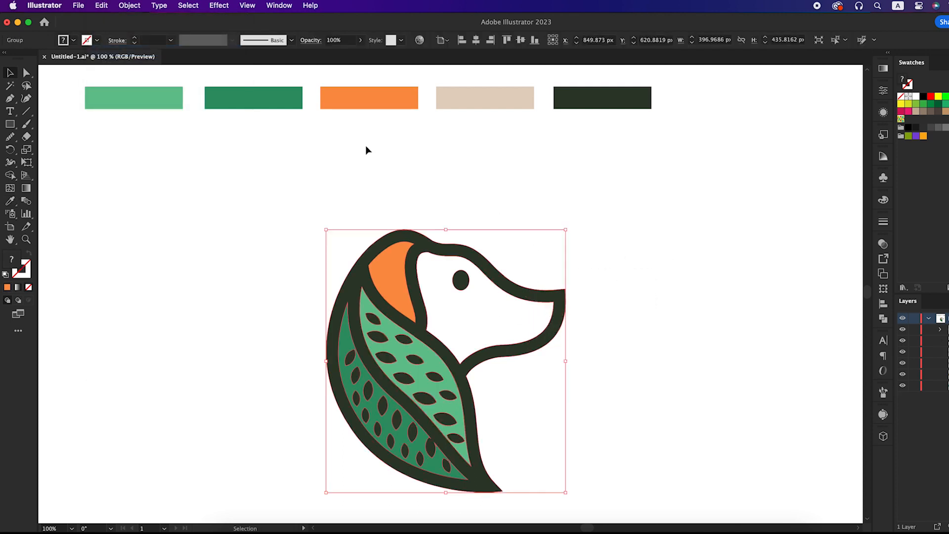
pyautogui.click(106, 5)
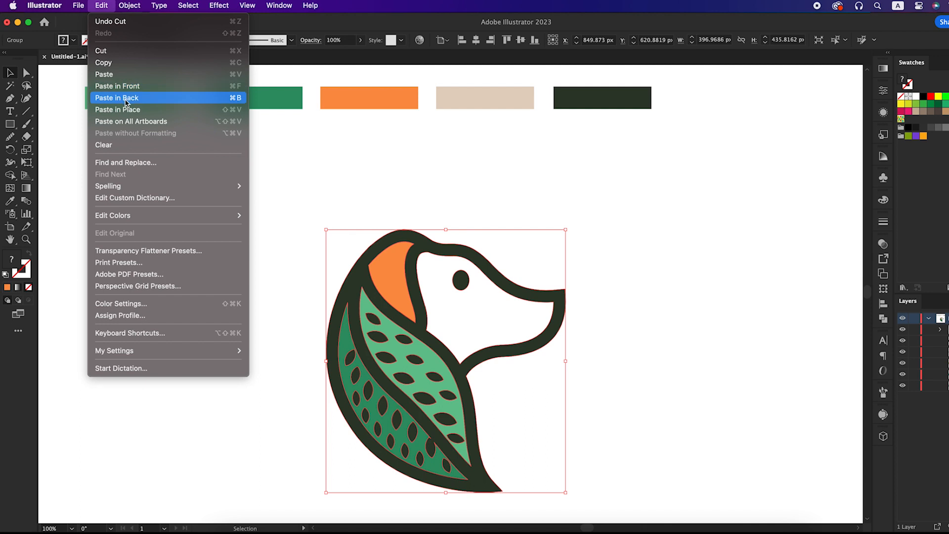
pyautogui.click(128, 97)
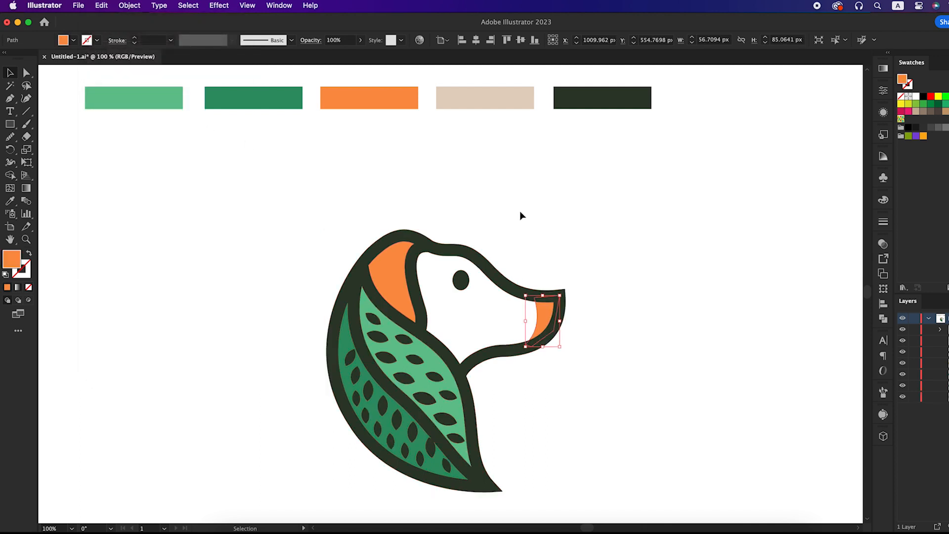
# Recolour the muzzle patch with the beige sample using the Eyedropper and deselect it.
pyautogui.press('i')
pyautogui.click(518, 98)
pyautogui.press('v')
pyautogui.click(566, 181)
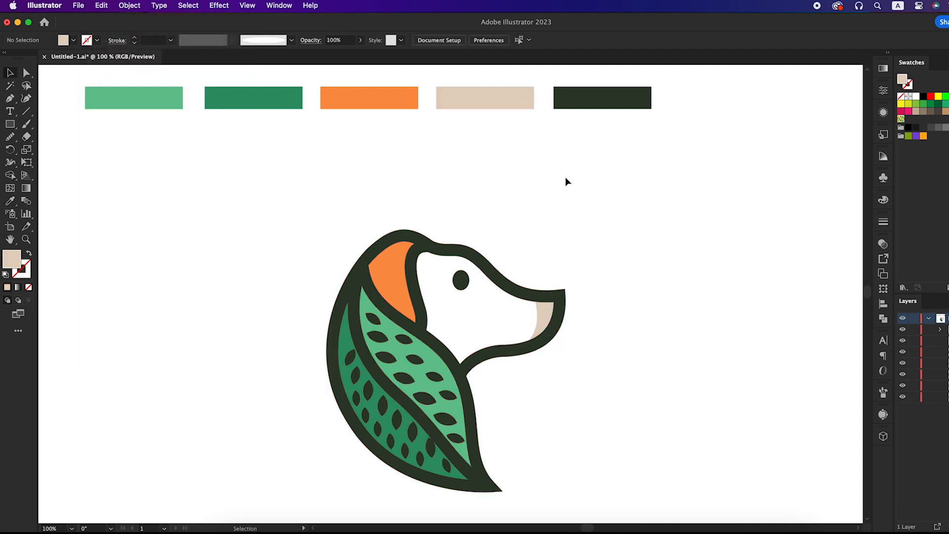
pyautogui.moveTo(552, 205); pyautogui.dragTo(550, 183)
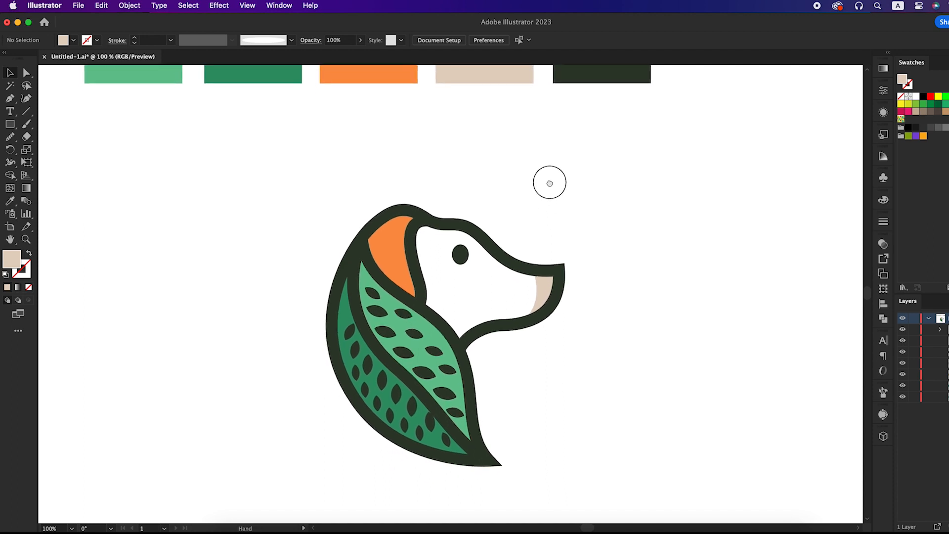
pyautogui.click(431, 377)
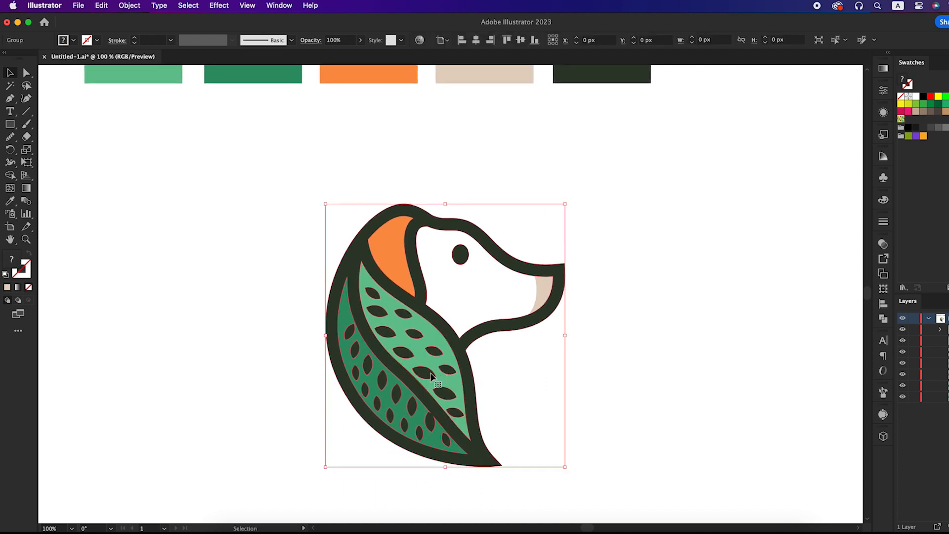
pyautogui.click(517, 384)
pyautogui.moveTo(517, 383)
pyautogui.mouseDown()
pyautogui.moveTo(526, 382)
pyautogui.moveTo(520, 401)
pyautogui.mouseUp()
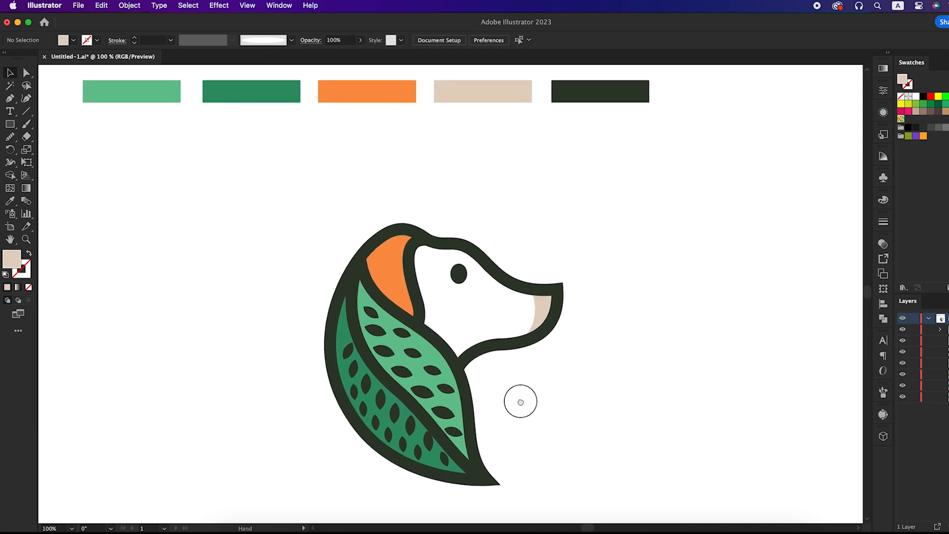